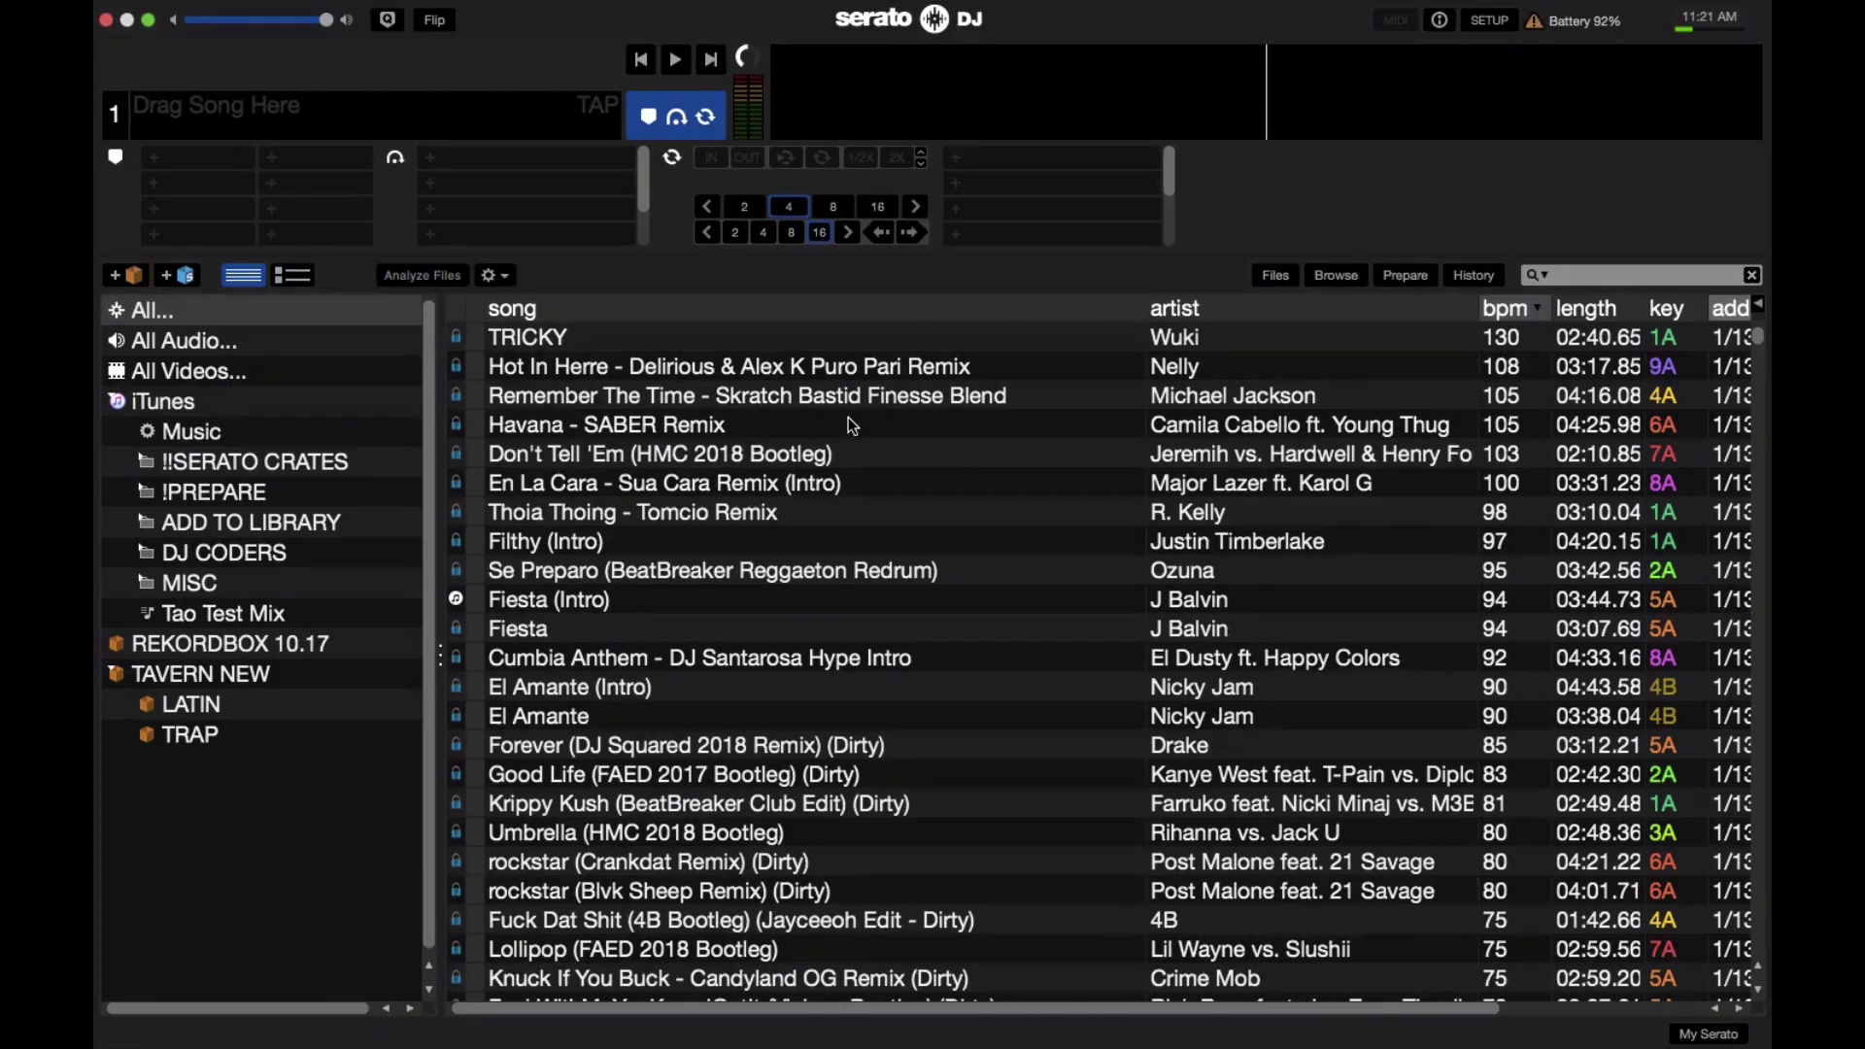
pyautogui.scroll(-15, 848, 419)
pyautogui.scroll(-20, 849, 420)
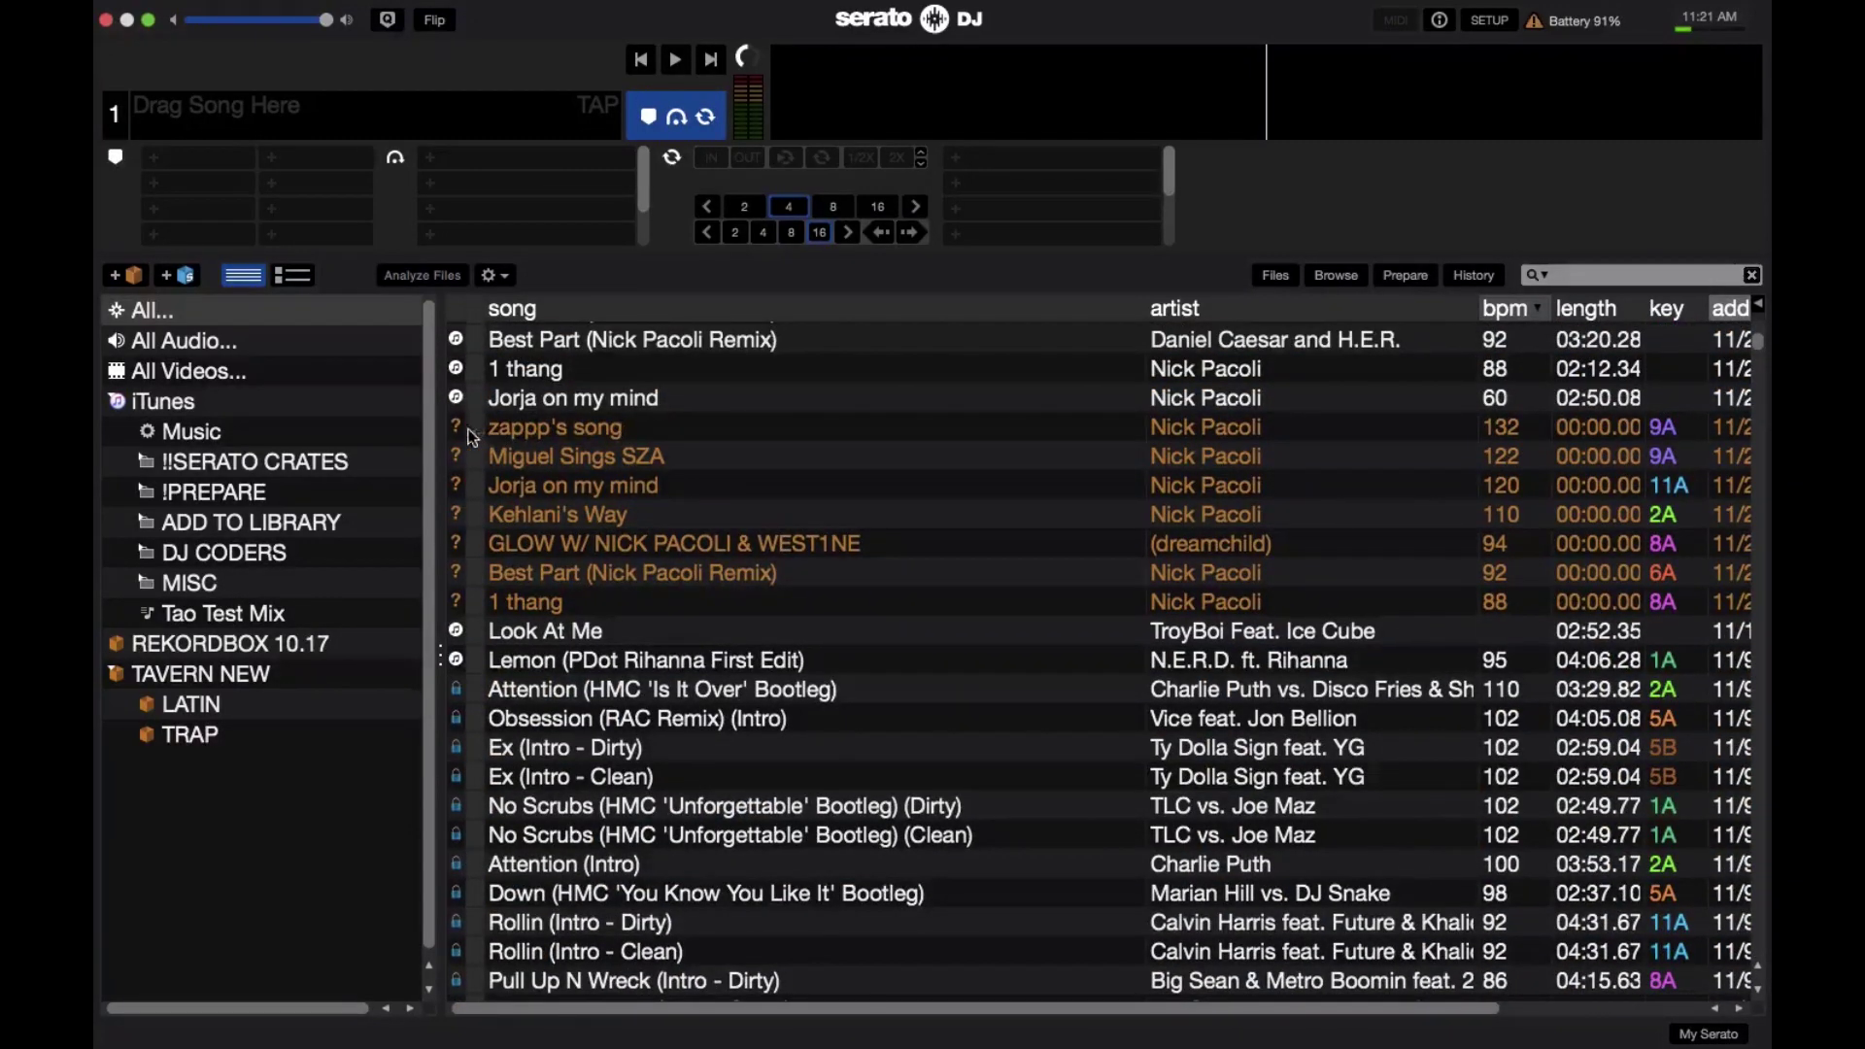
pyautogui.moveTo(462, 434)
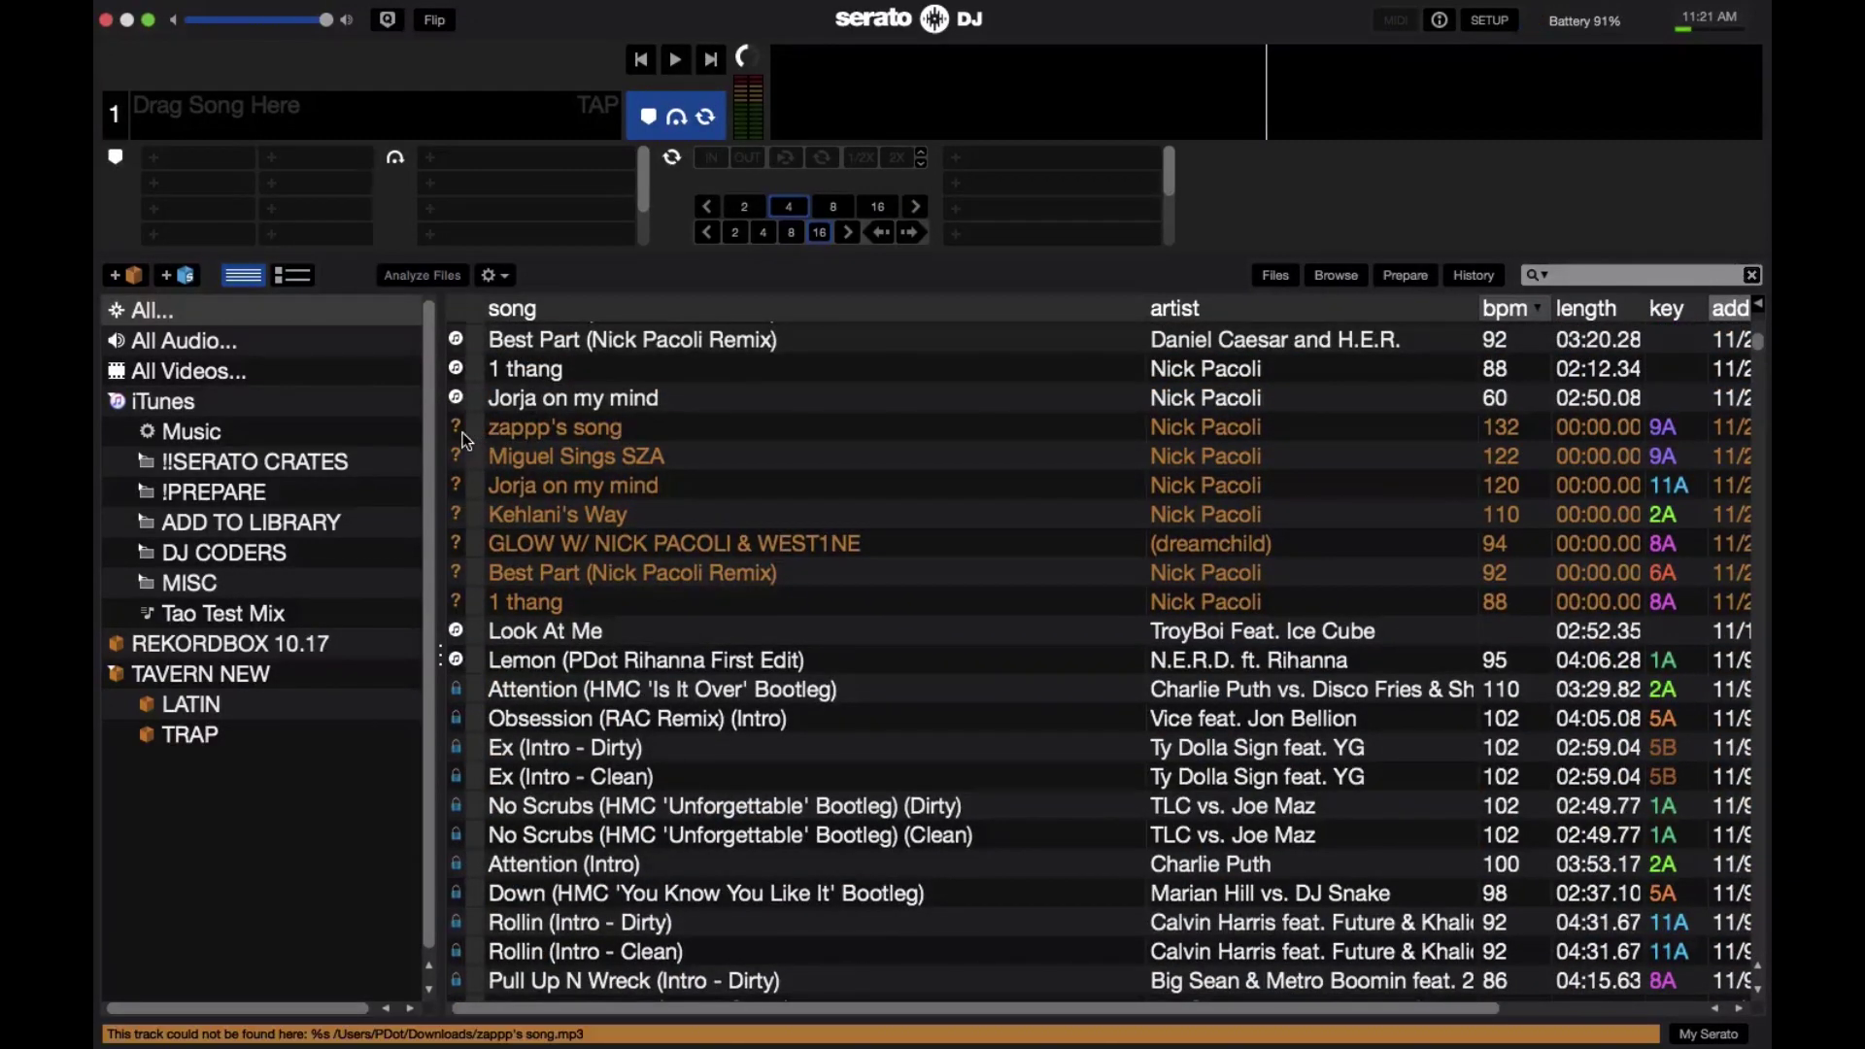
pyautogui.click(587, 427)
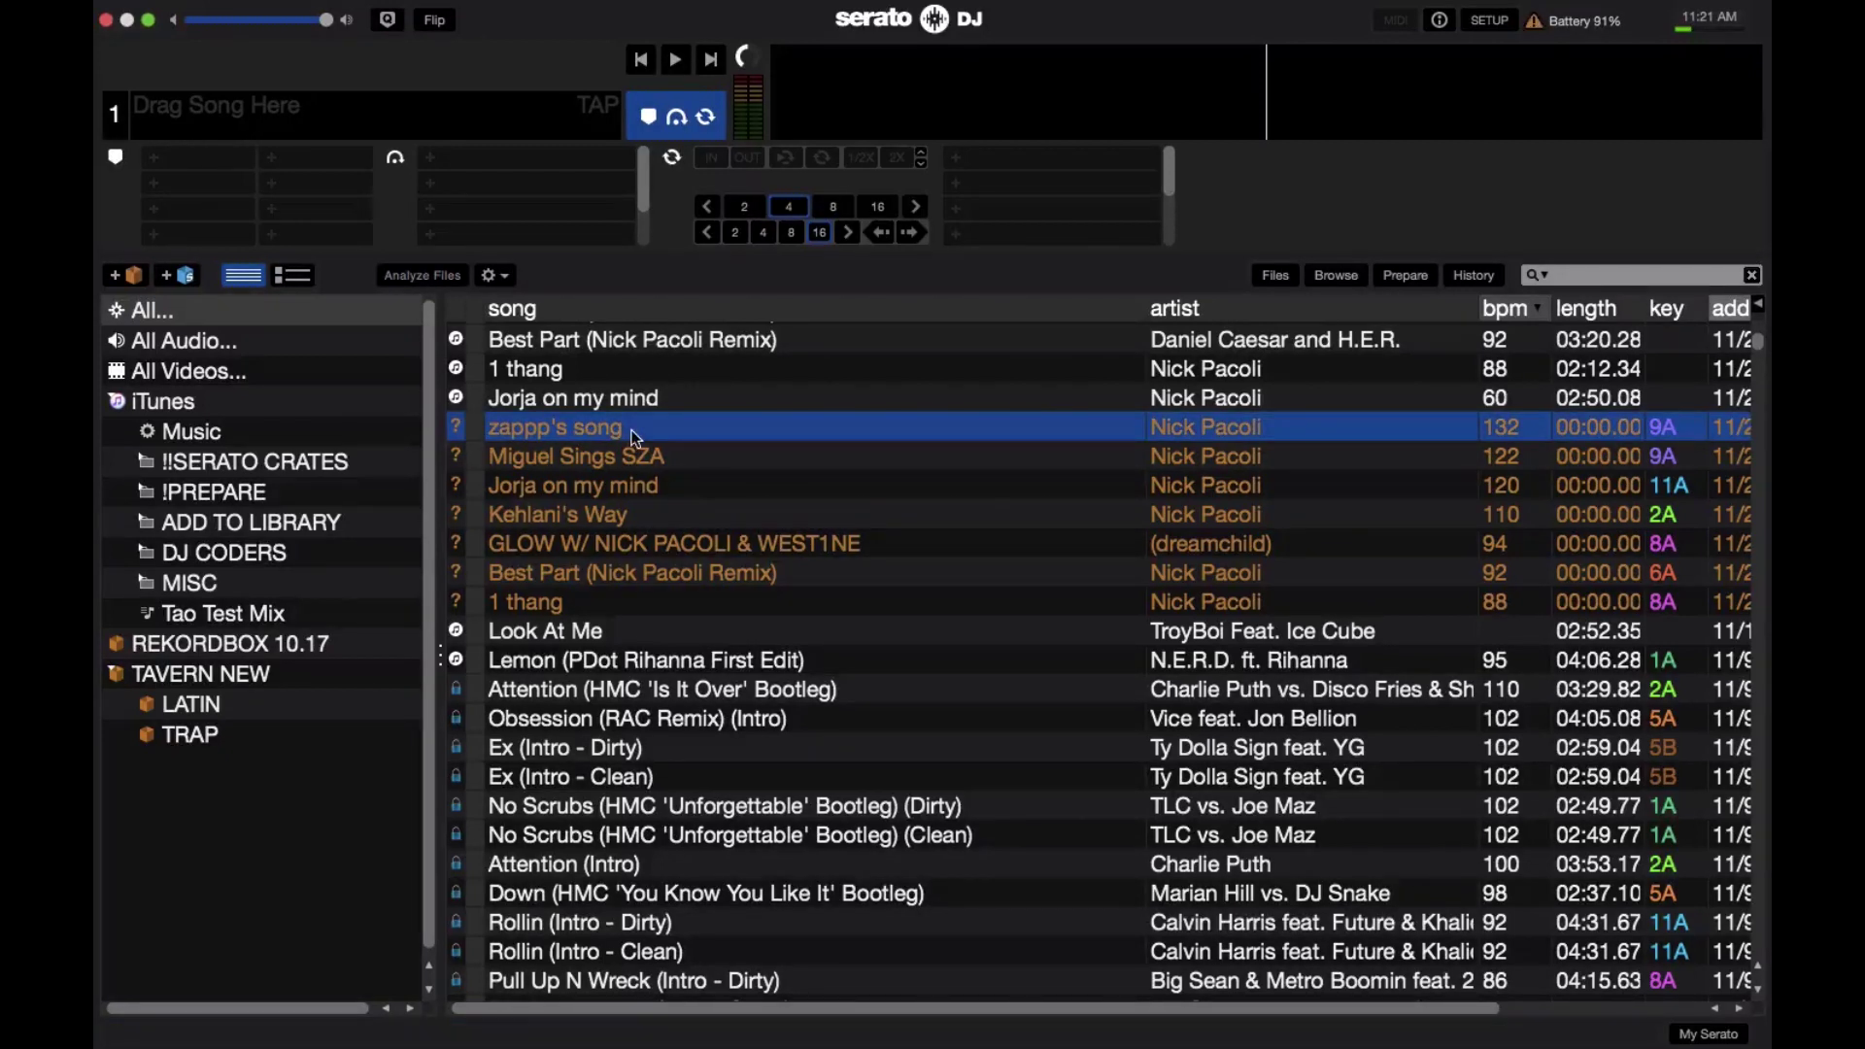
pyautogui.moveTo(633, 435)
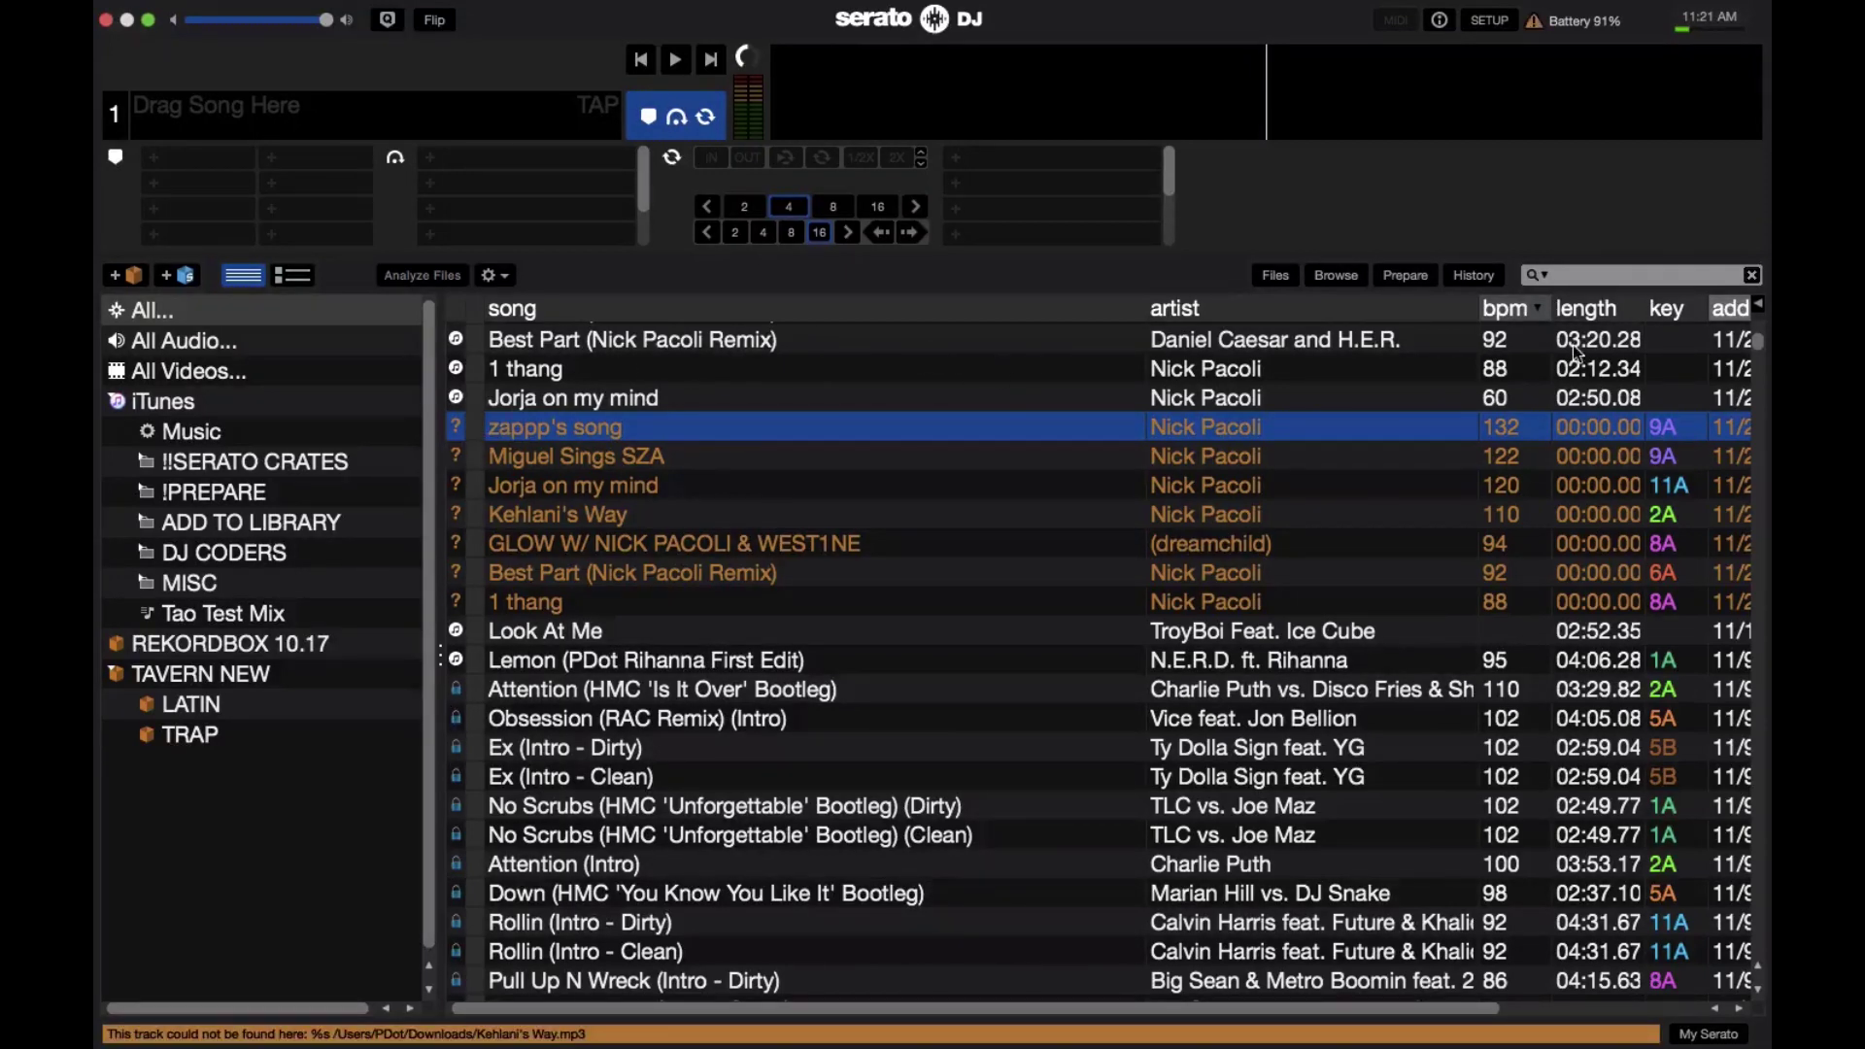
pyautogui.click(1283, 277)
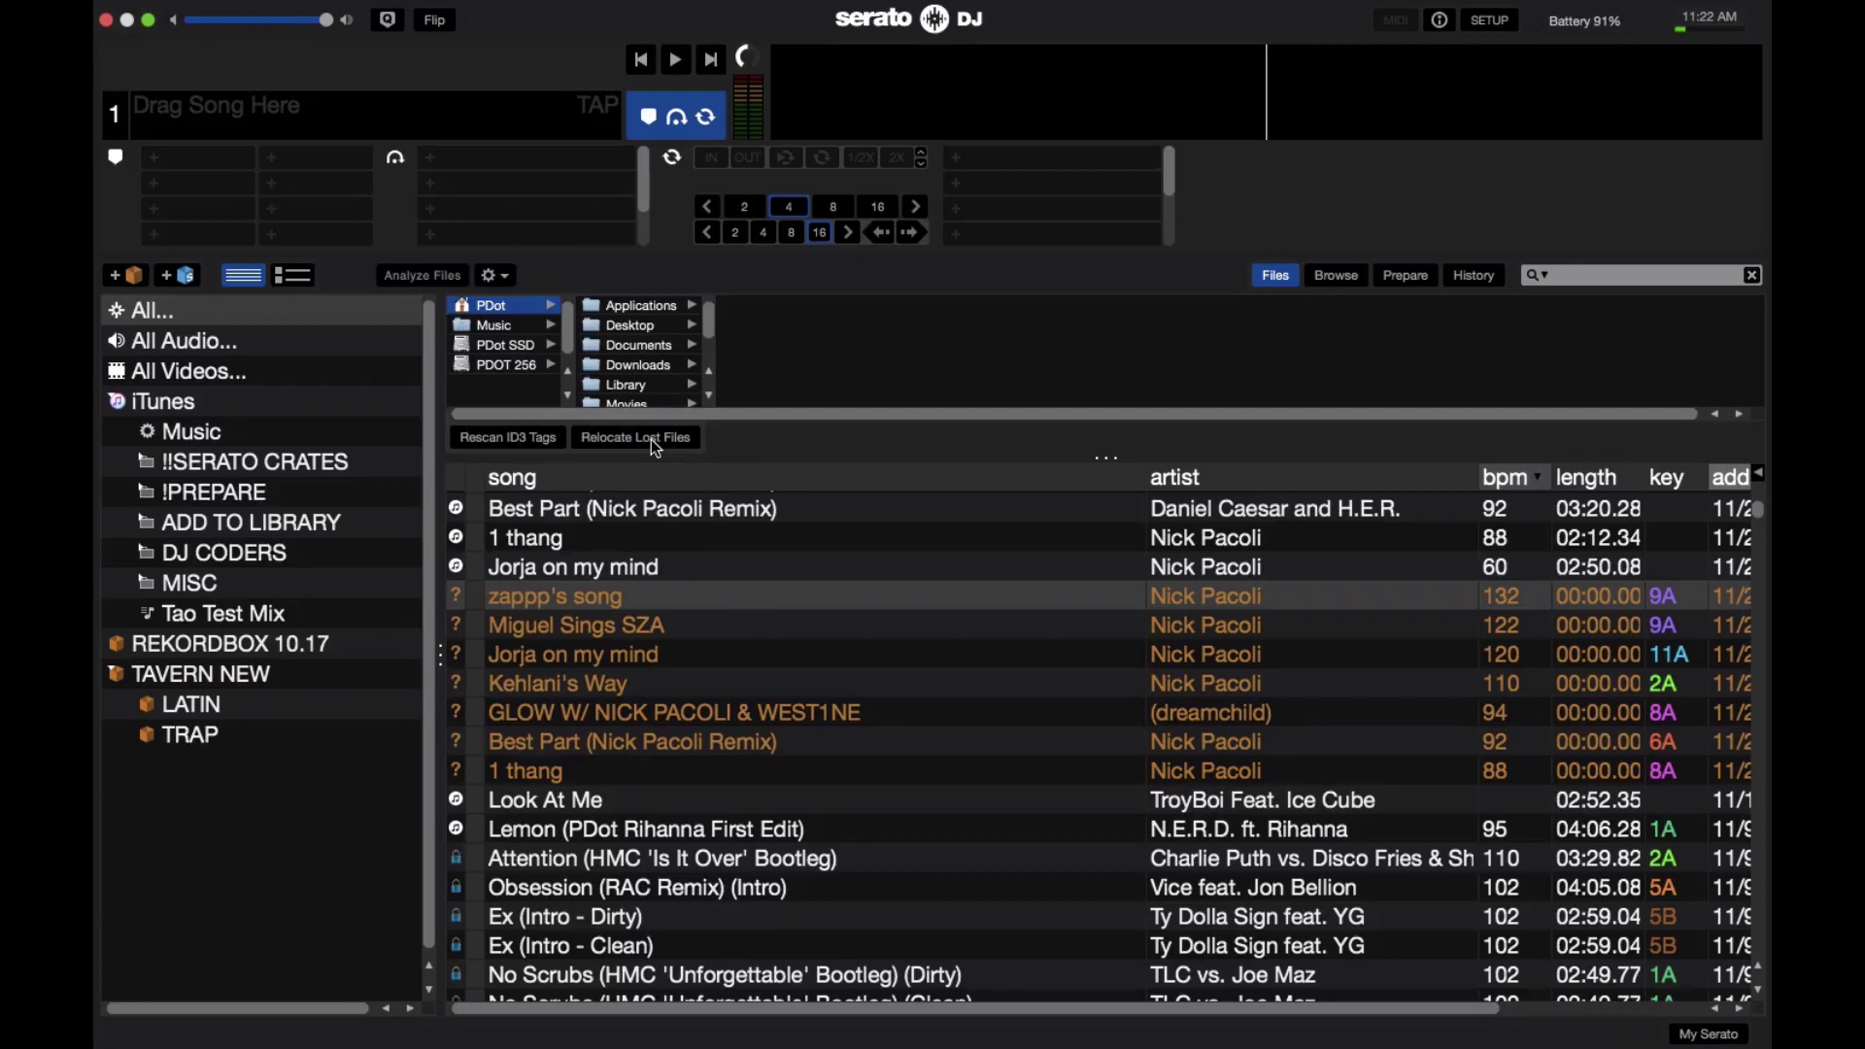
pyautogui.scroll(-10, 766, 539)
pyautogui.scroll(1, 709, 475)
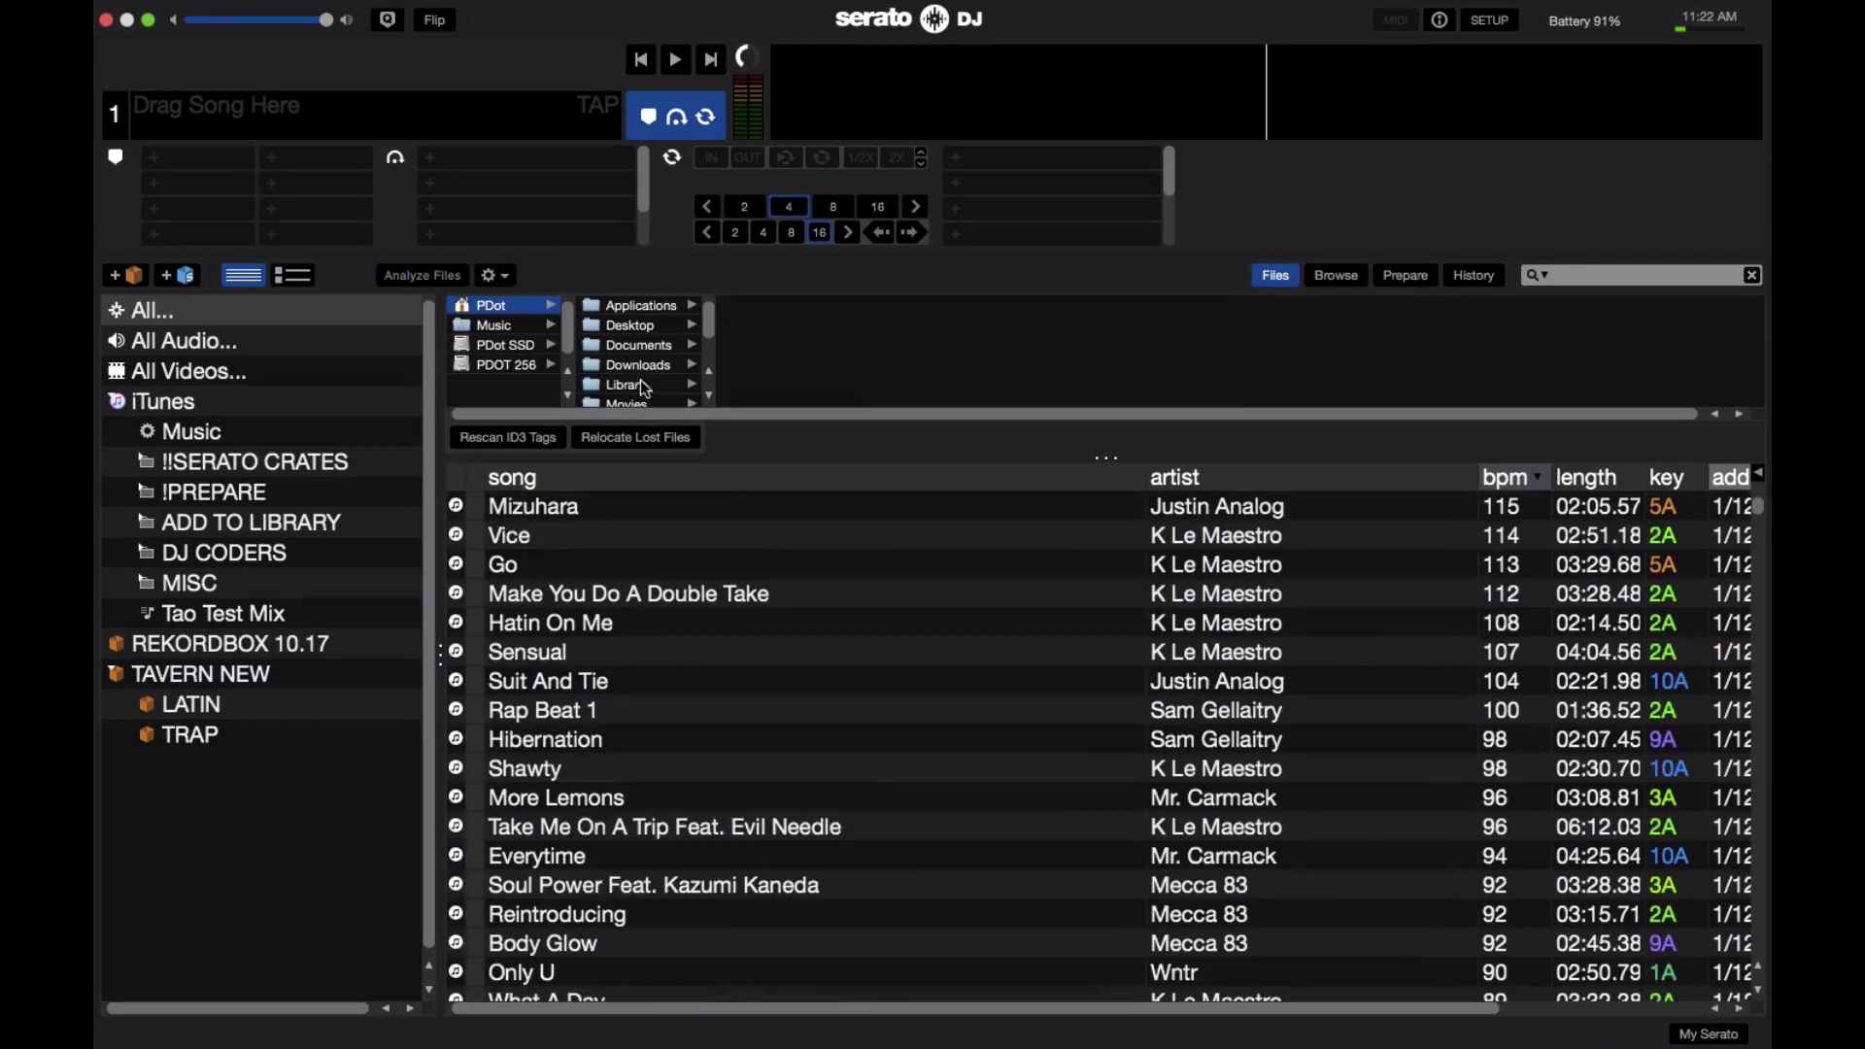
pyautogui.click(1276, 275)
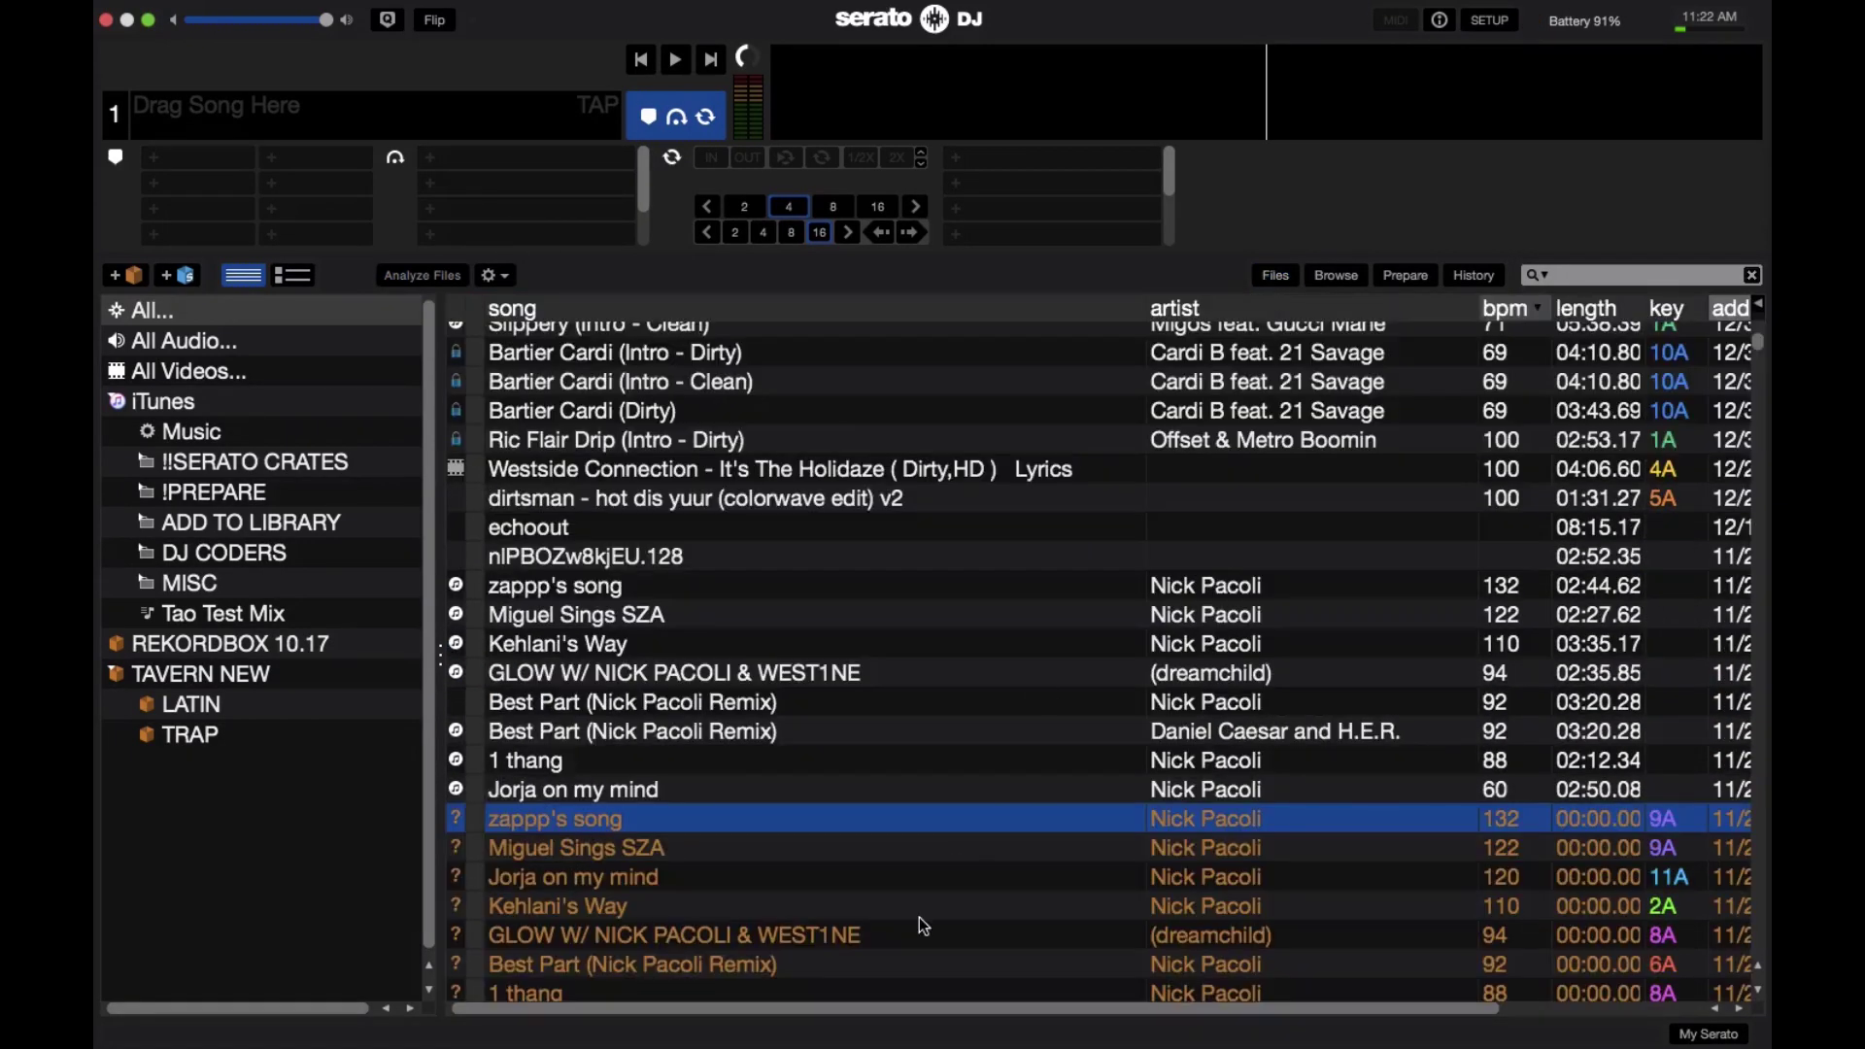
# Add the four new MP3s from the Finder Downloads window to the Serato library
pyautogui.press('super+Tab')
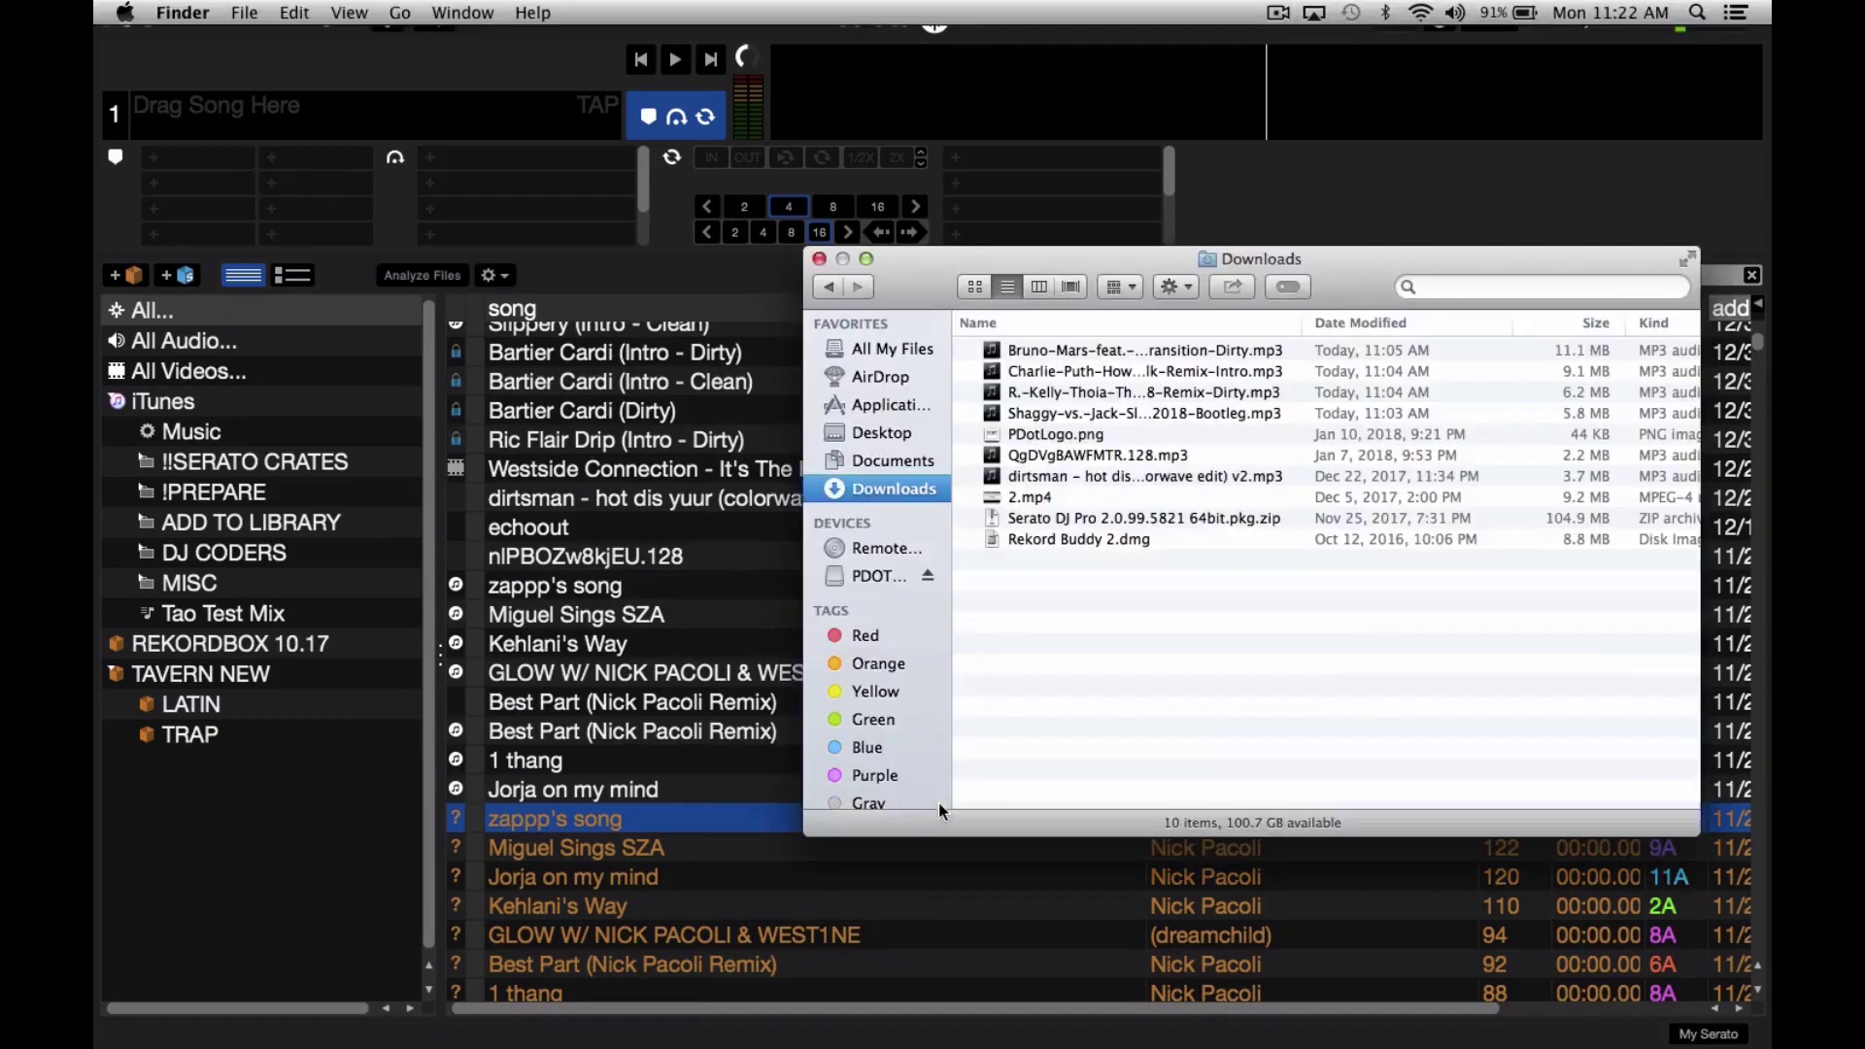
pyautogui.click(1069, 411)
pyautogui.keyDown('shift'); pyautogui.click(1065, 351); pyautogui.keyUp('shift')
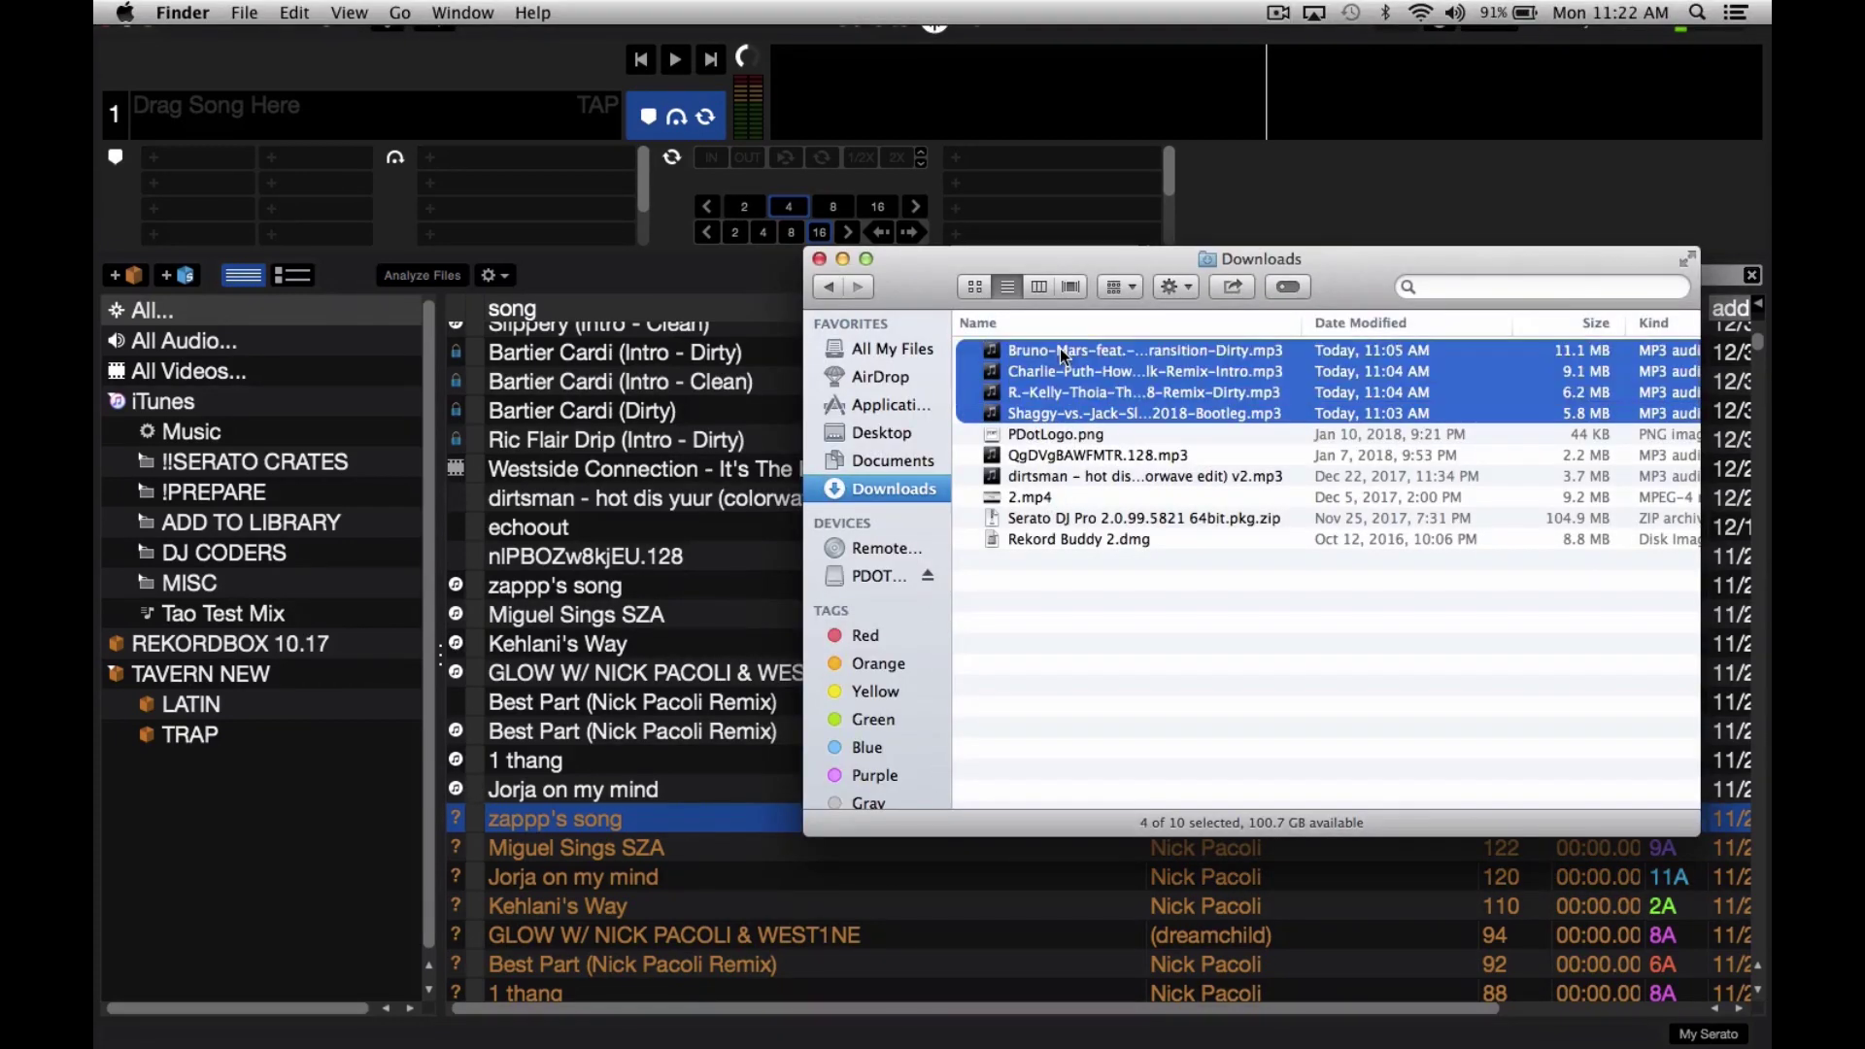
pyautogui.scroll(10, 608, 515)
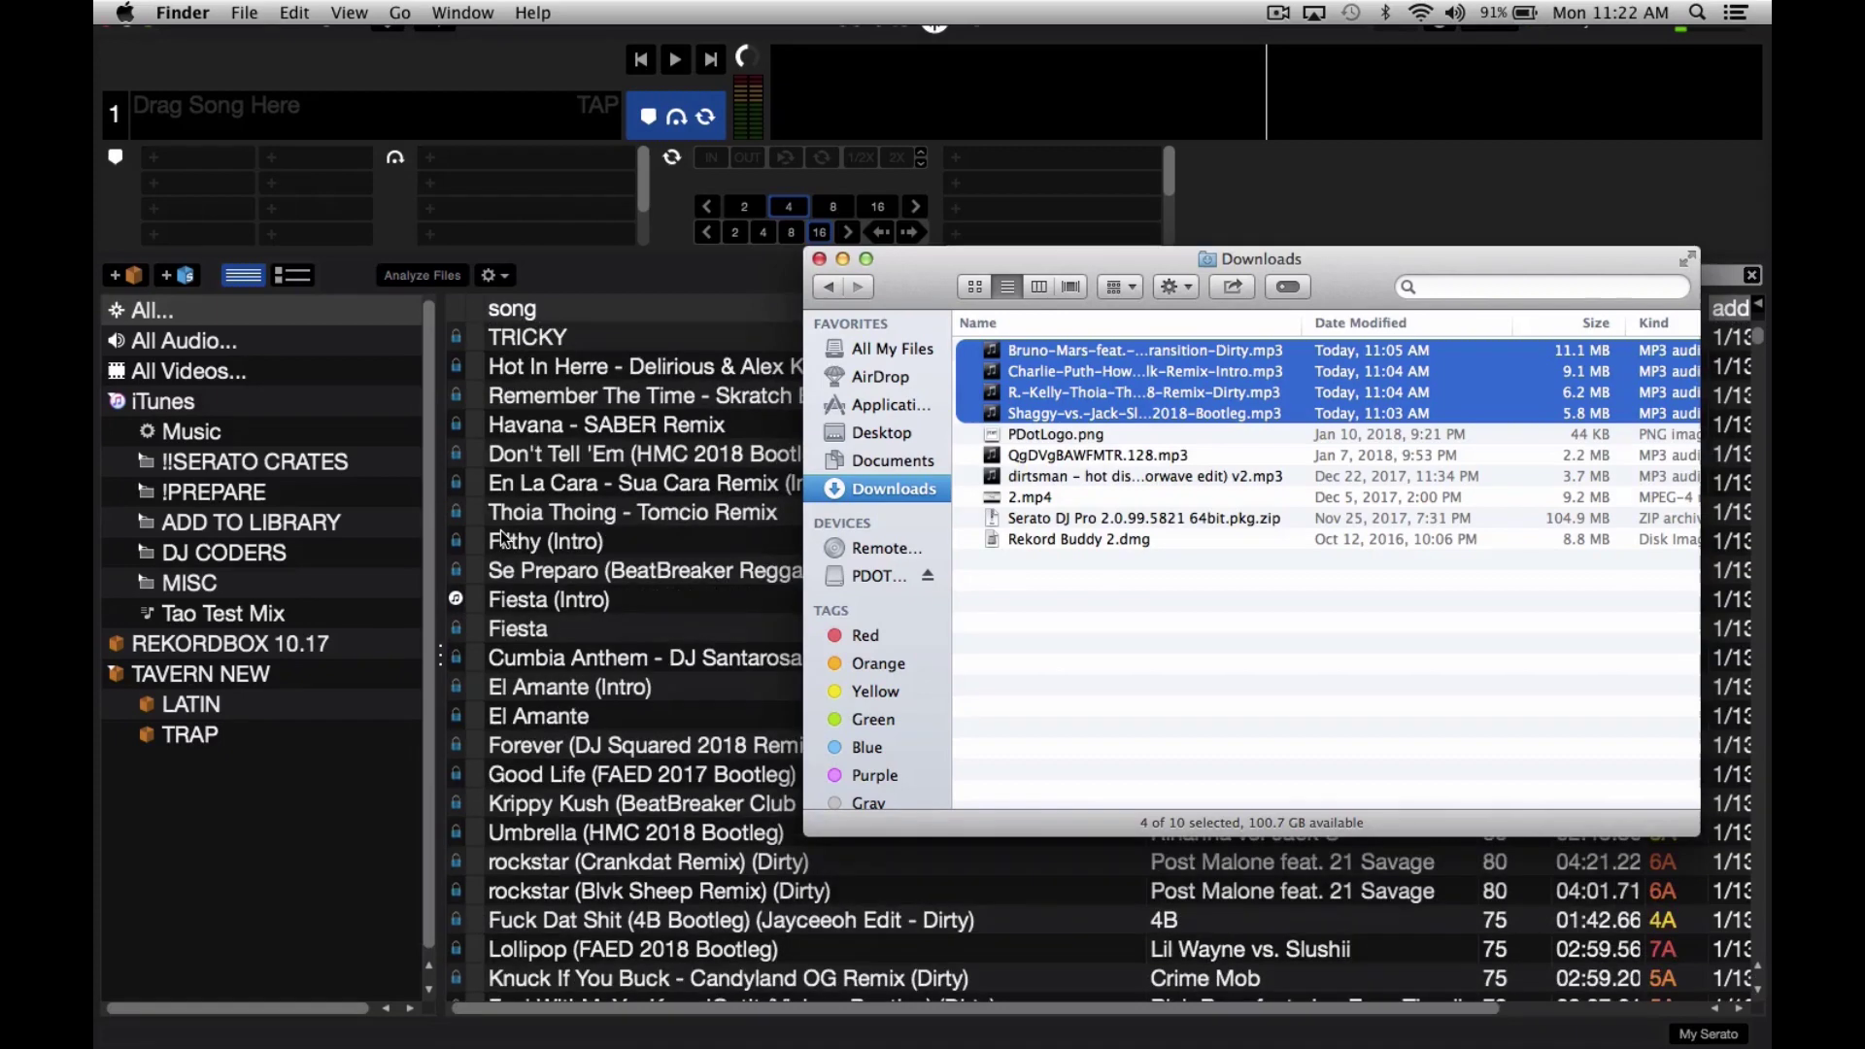
pyautogui.moveTo(1032, 381); pyautogui.dragTo(655, 453)
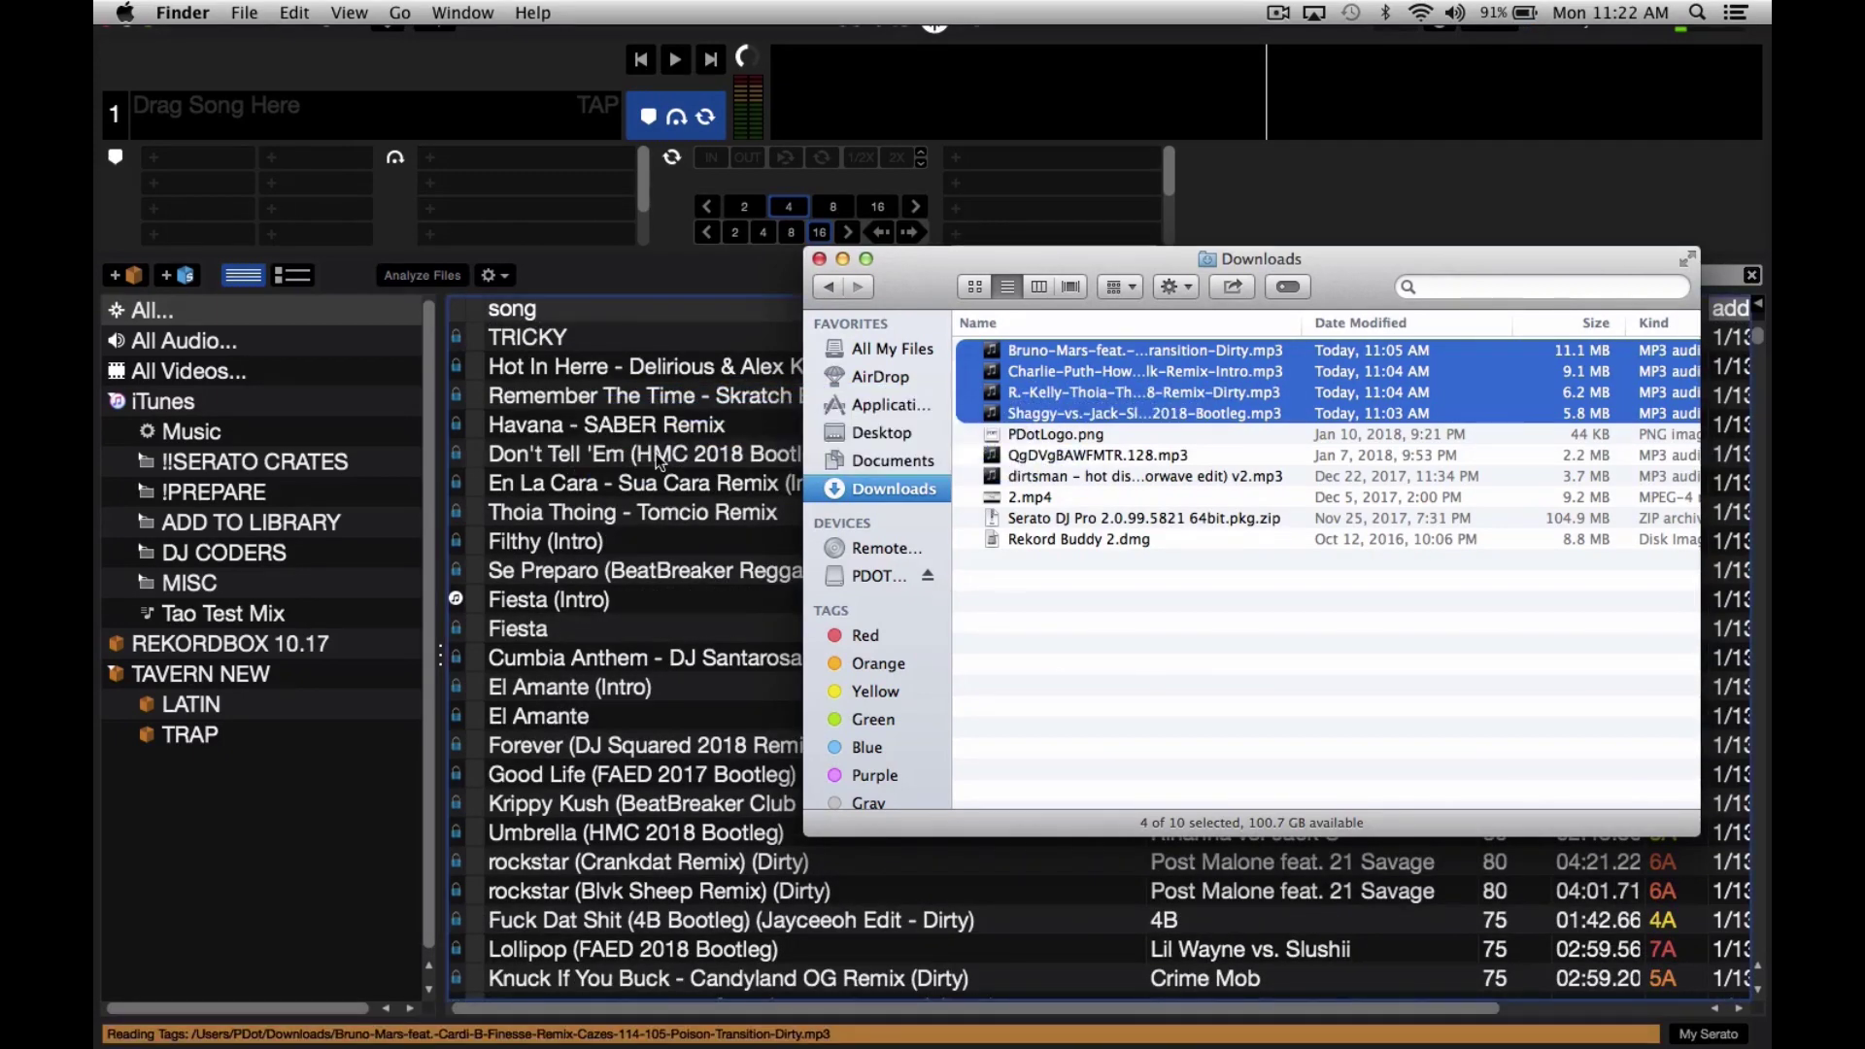
# Select Thoia Thoing (Mii Guel 2018 Remix) (Dirty) in the Serato library
pyautogui.click(656, 453)
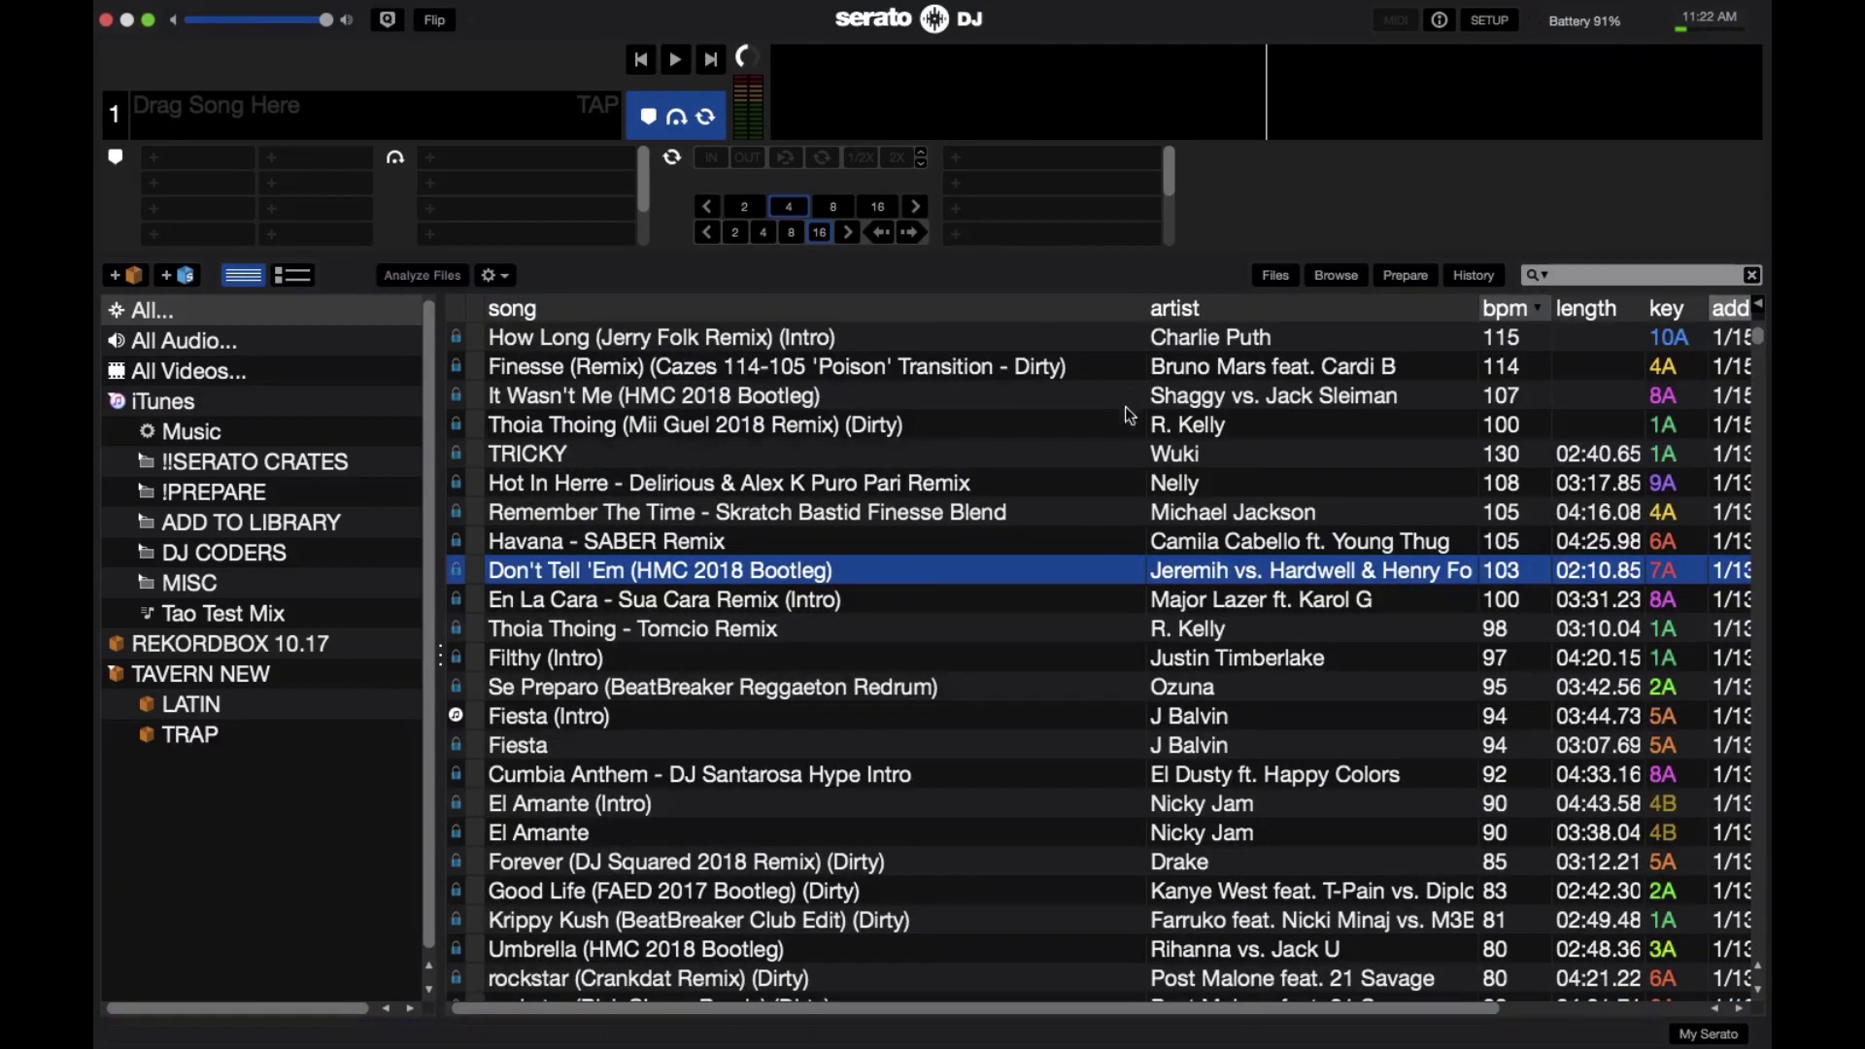
pyautogui.click(1259, 429)
pyautogui.hscroll(3, 1367, 430)
pyautogui.hscroll(-3, 1365, 428)
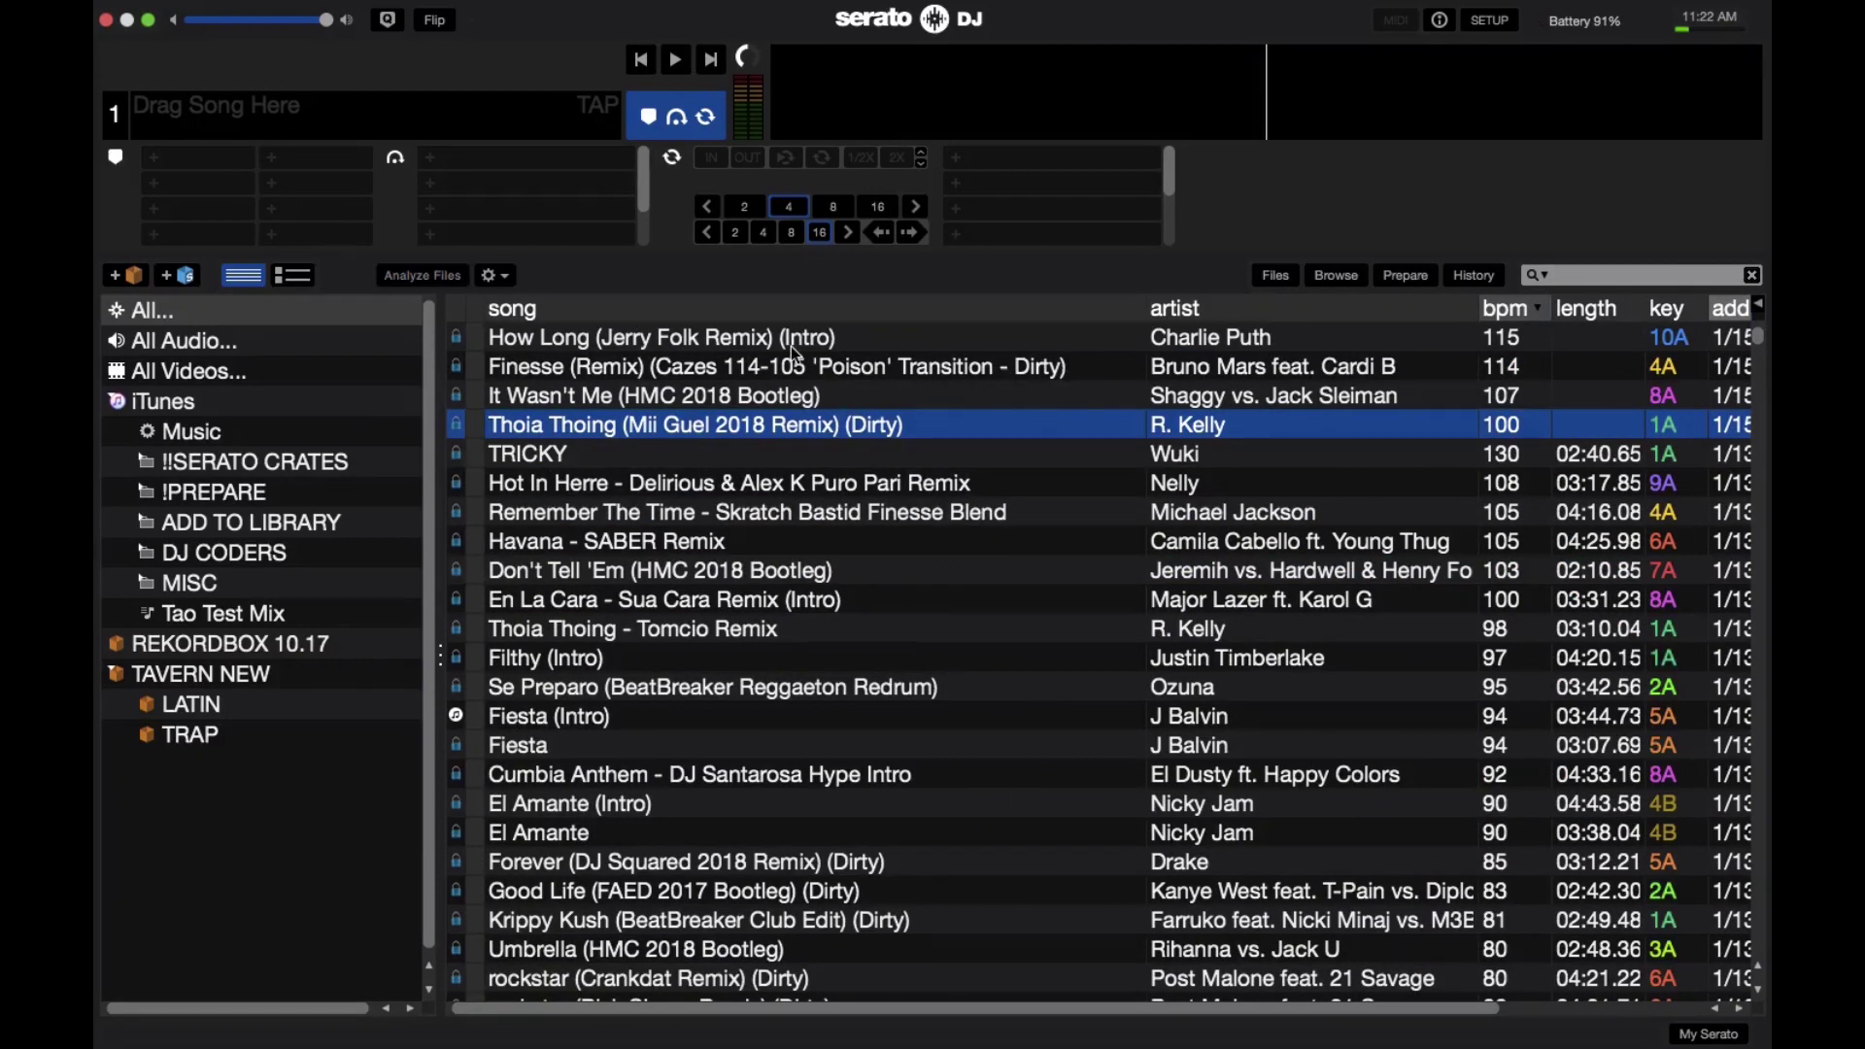
# Load It Wasn't Me onto deck 1, then quit Serato DJ
pyautogui.press('super+Tab')
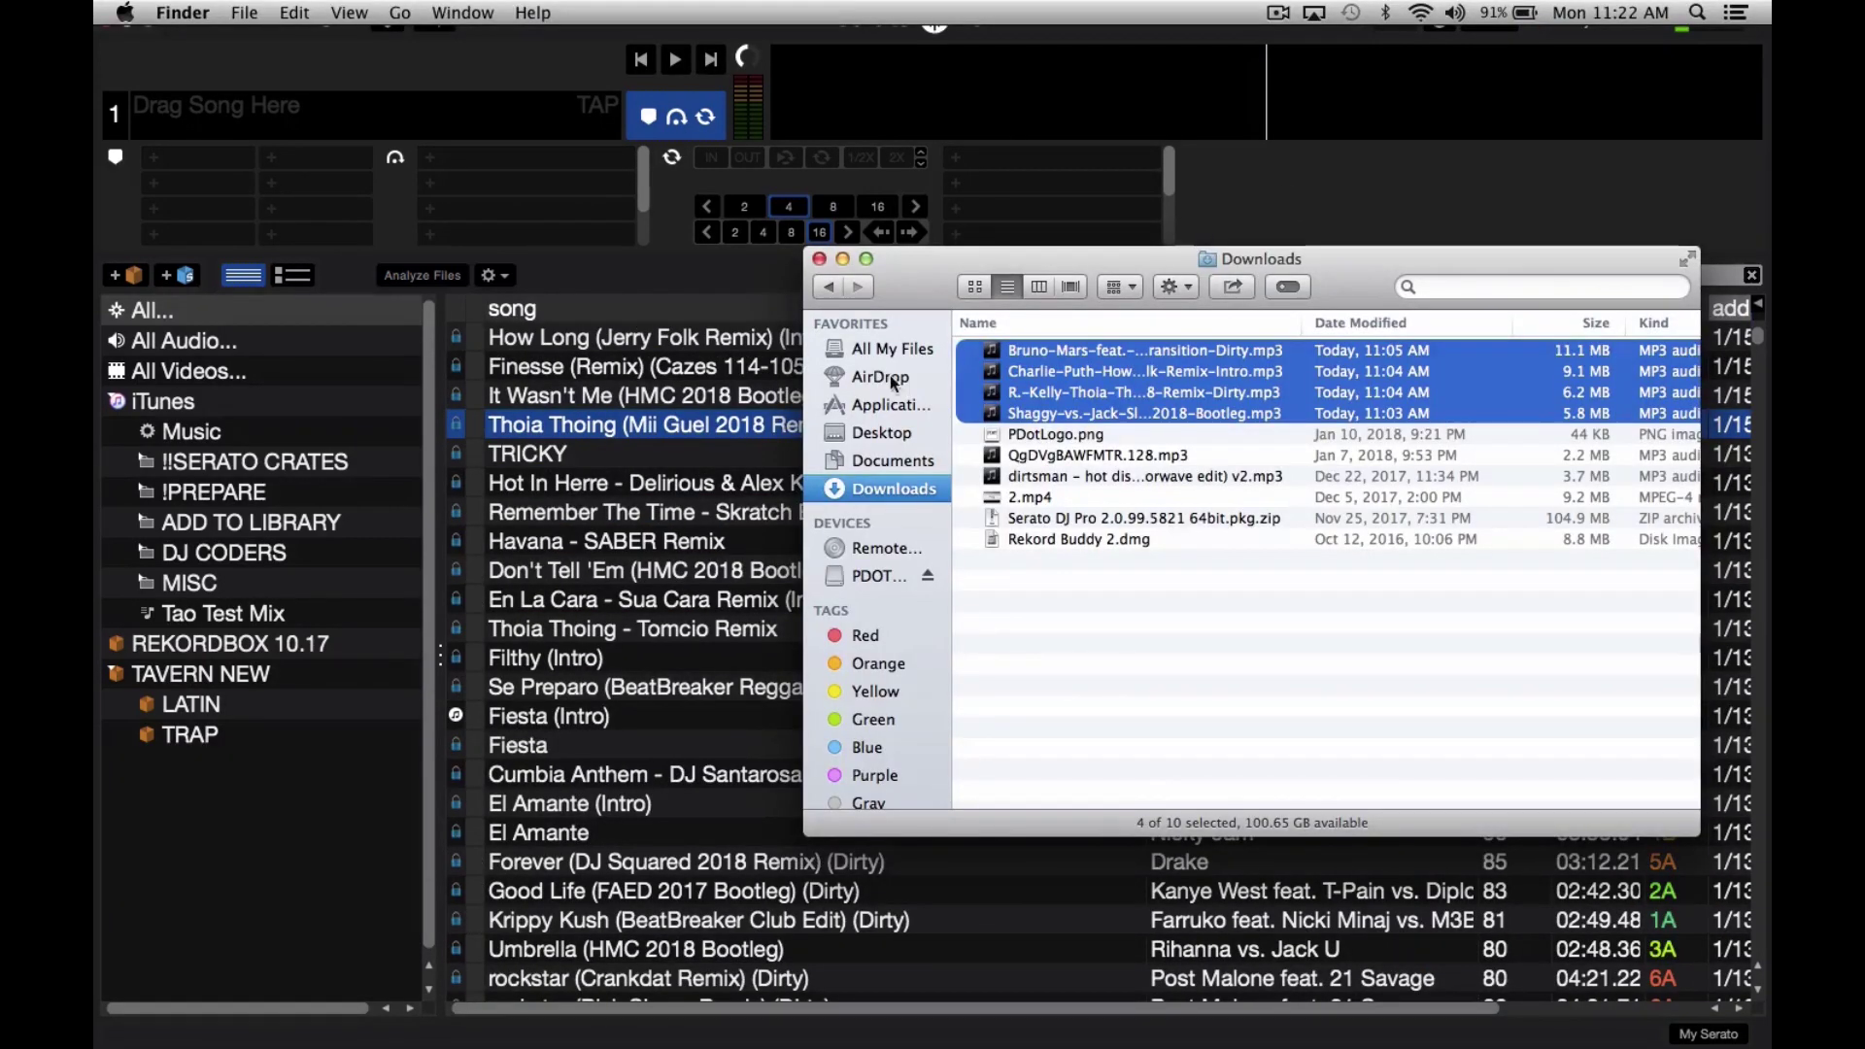
pyautogui.click(670, 396)
pyautogui.hotkey('shift', 'Left')
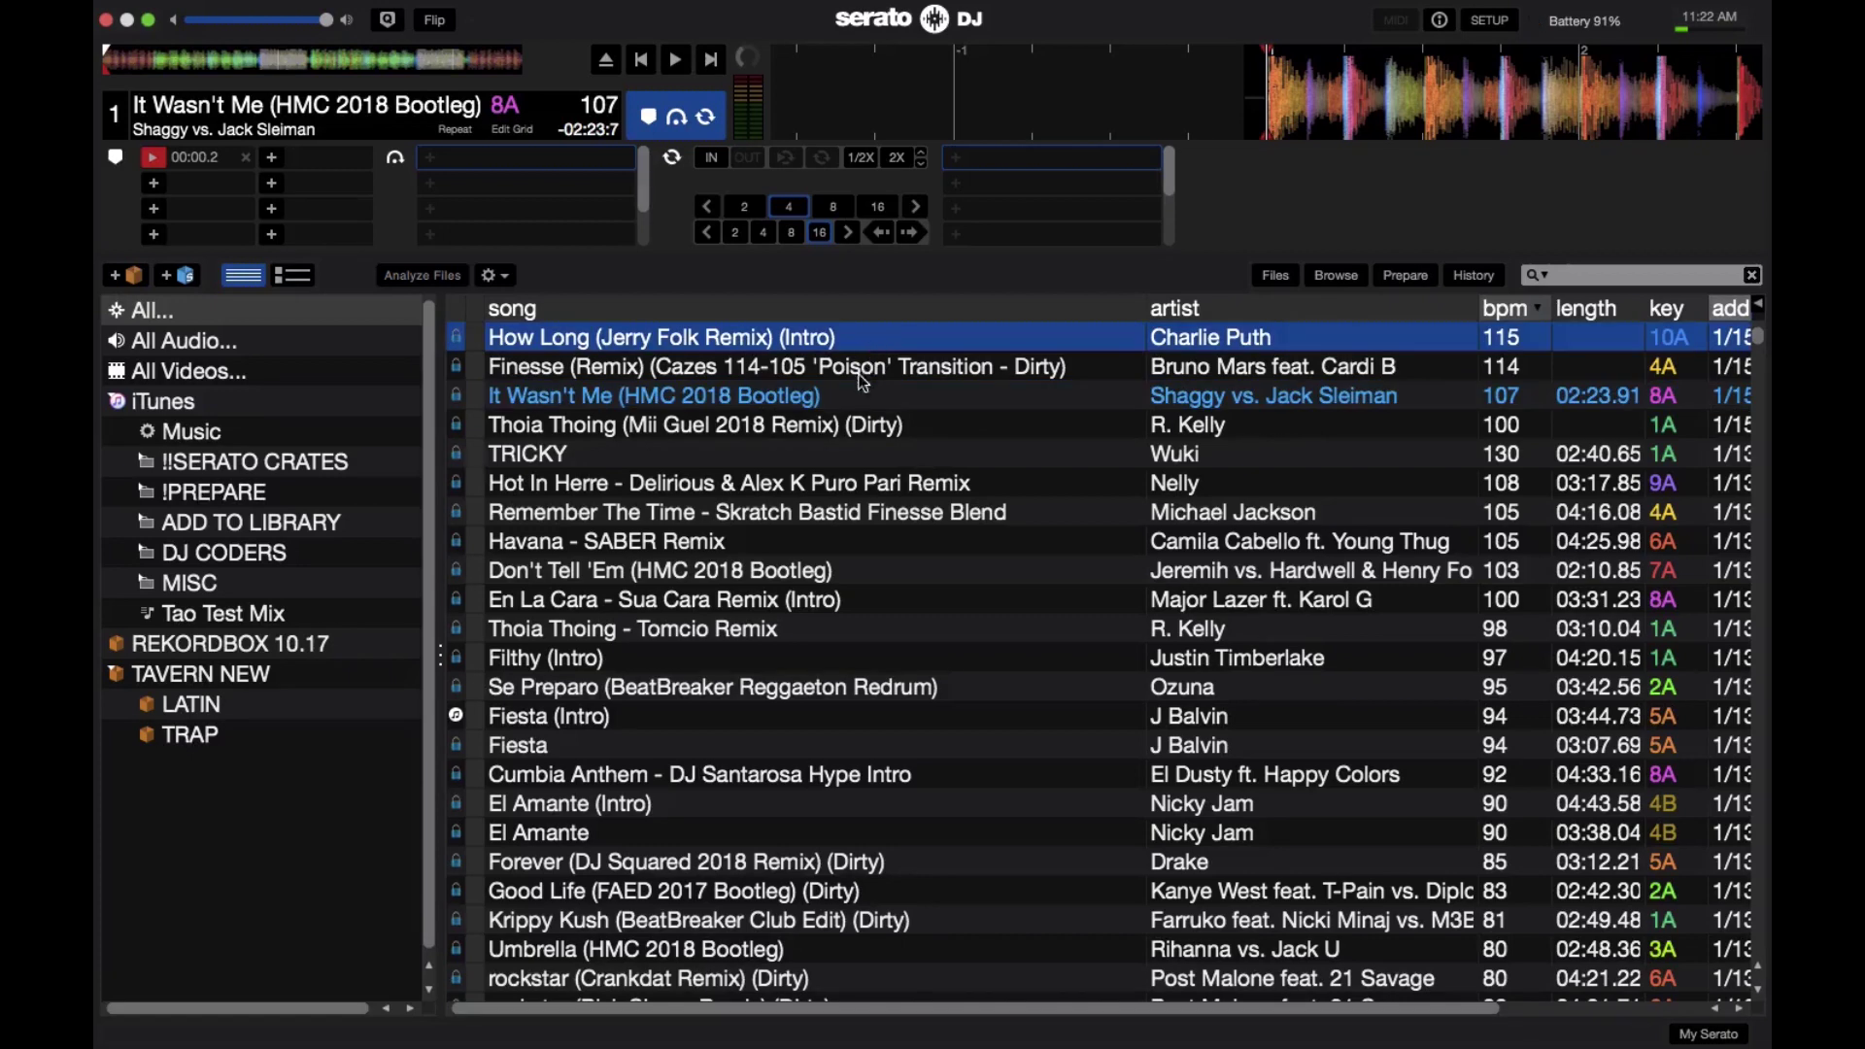
pyautogui.click(909, 471)
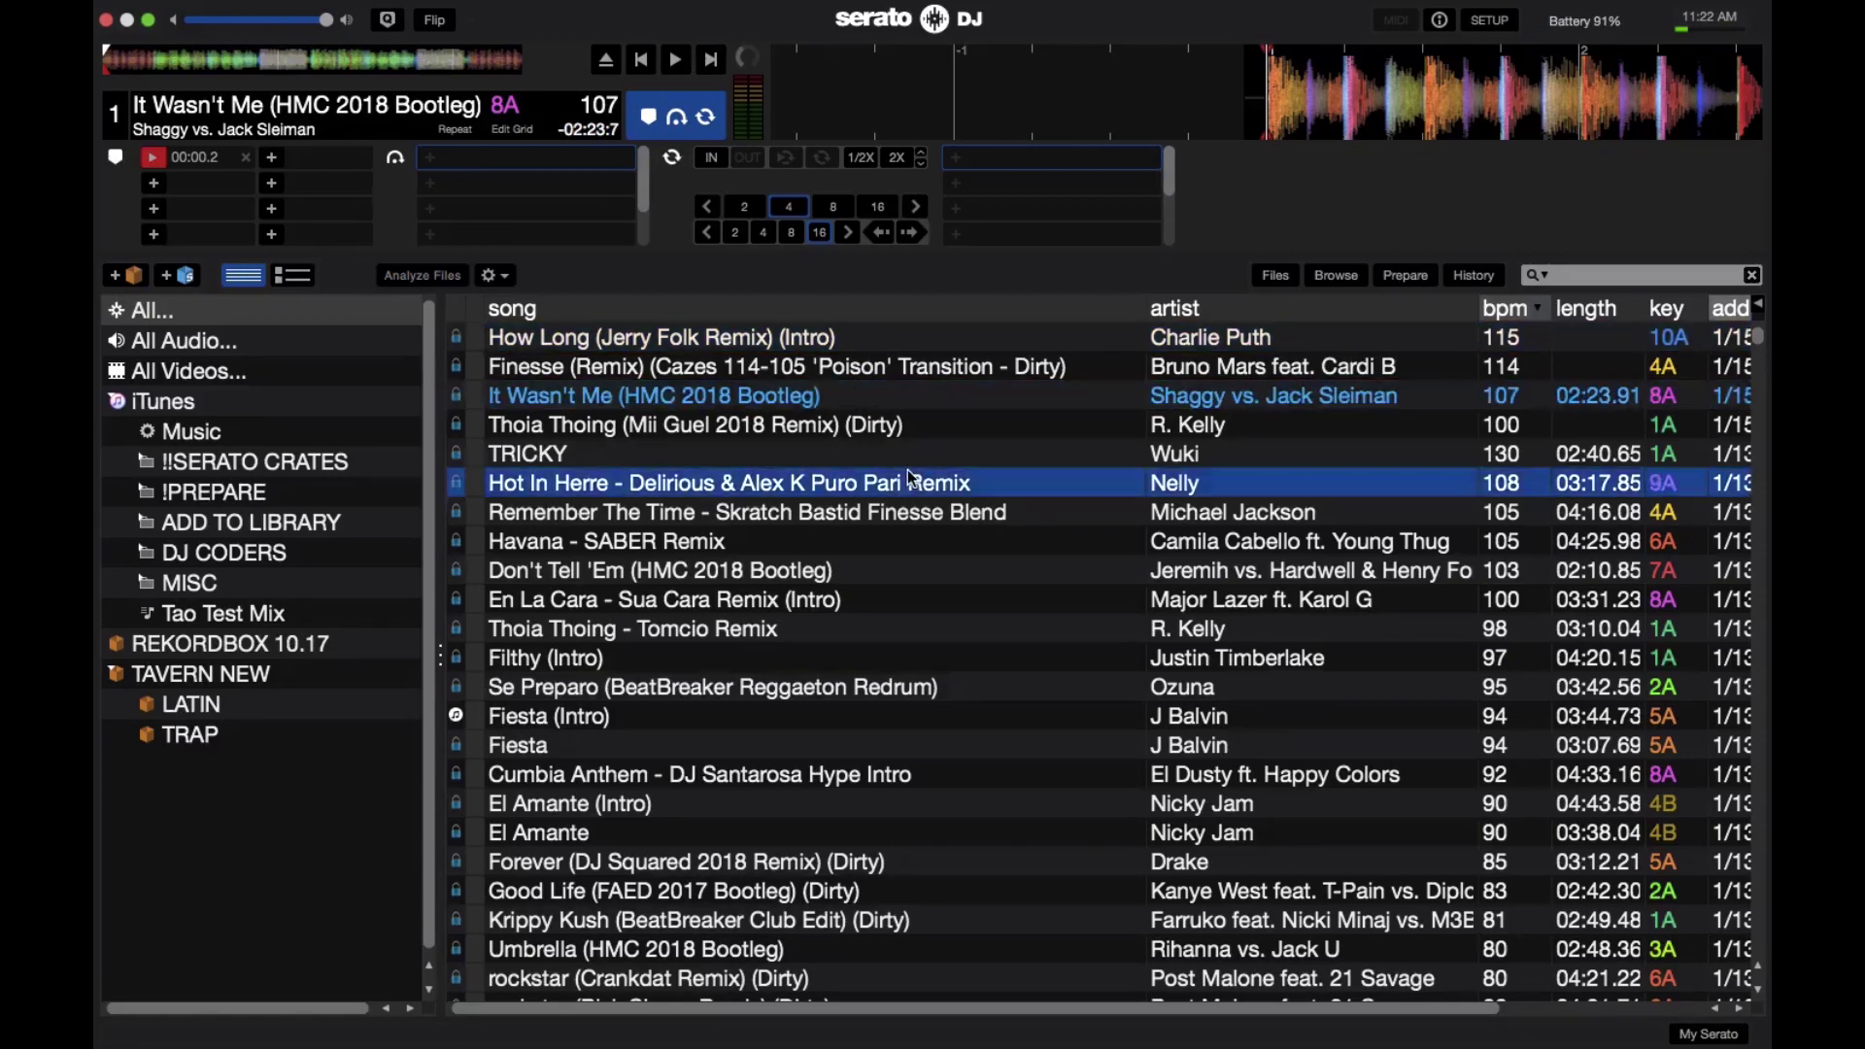
pyautogui.press('super+q')
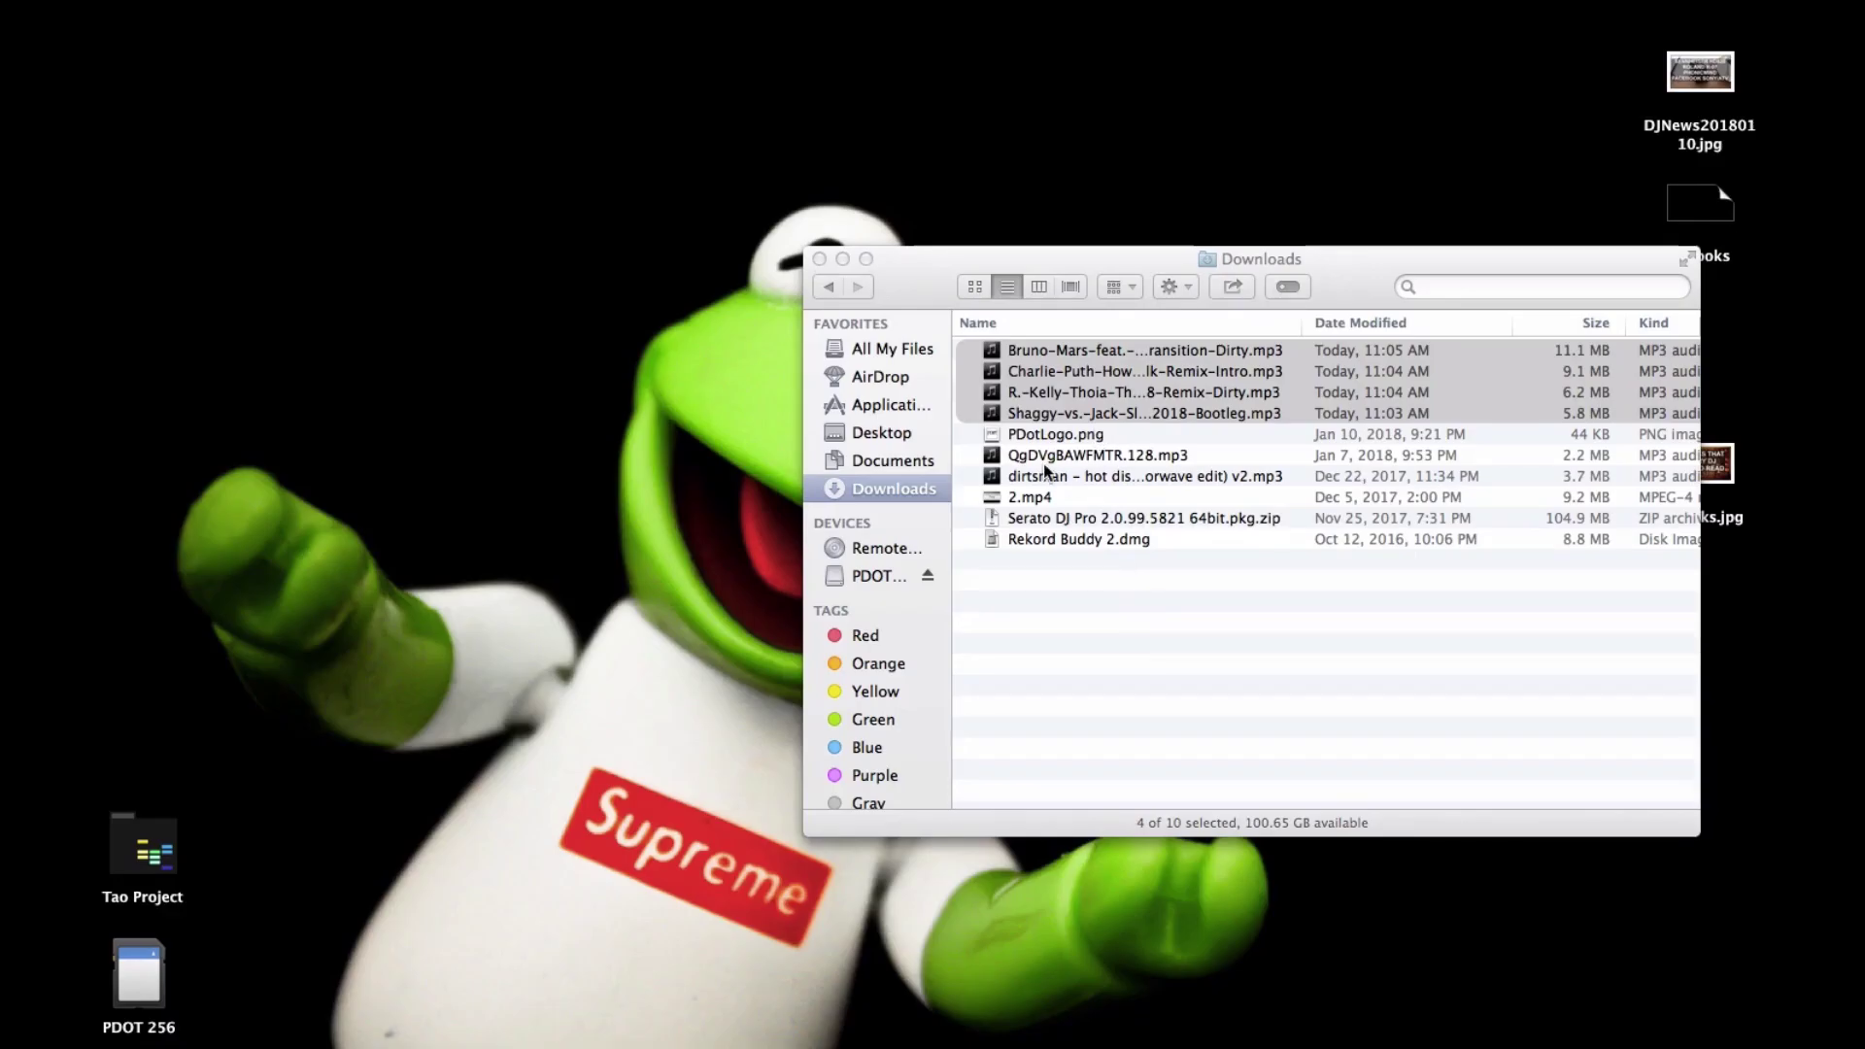
# Move the four MP3s from Downloads onto the desktop, close Downloads, and rearrange the icons
pyautogui.moveTo(1082, 375); pyautogui.dragTo(949, 101)
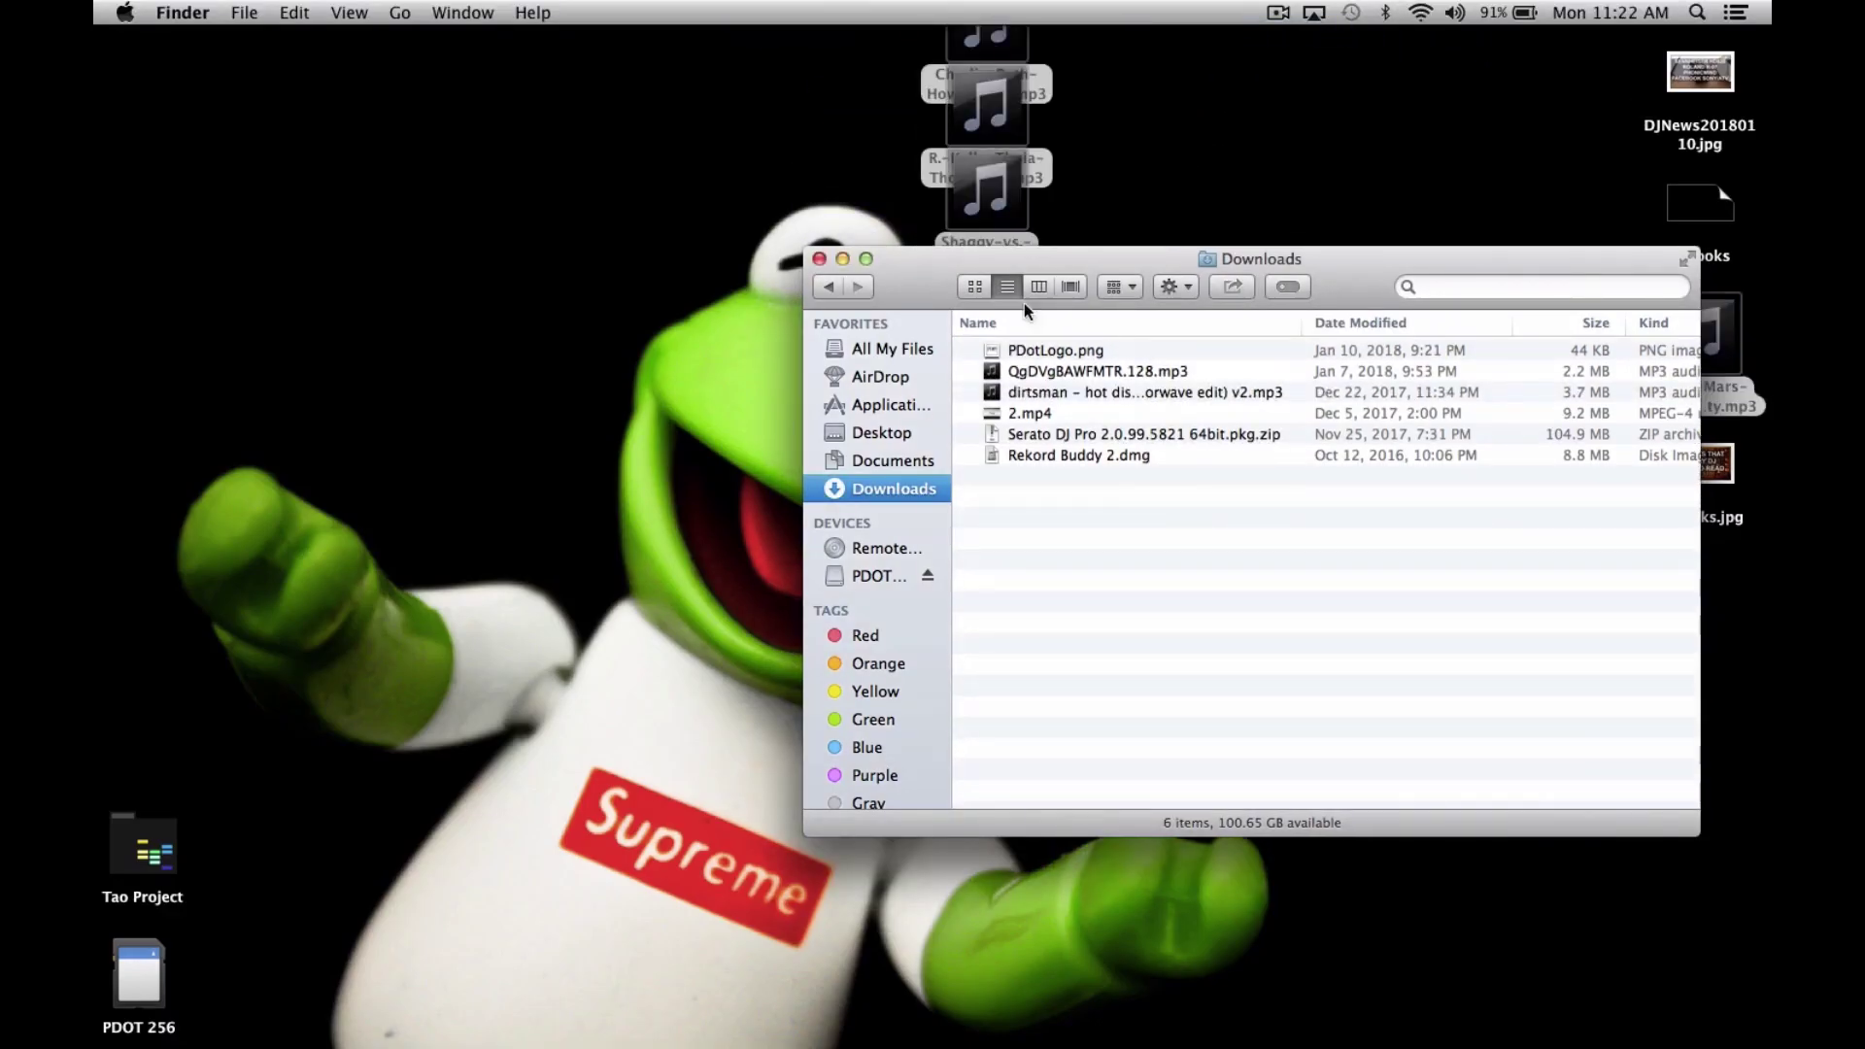
pyautogui.click(819, 259)
pyautogui.moveTo(992, 61); pyautogui.dragTo(1208, 244)
pyautogui.moveTo(983, 184); pyautogui.dragTo(1345, 431)
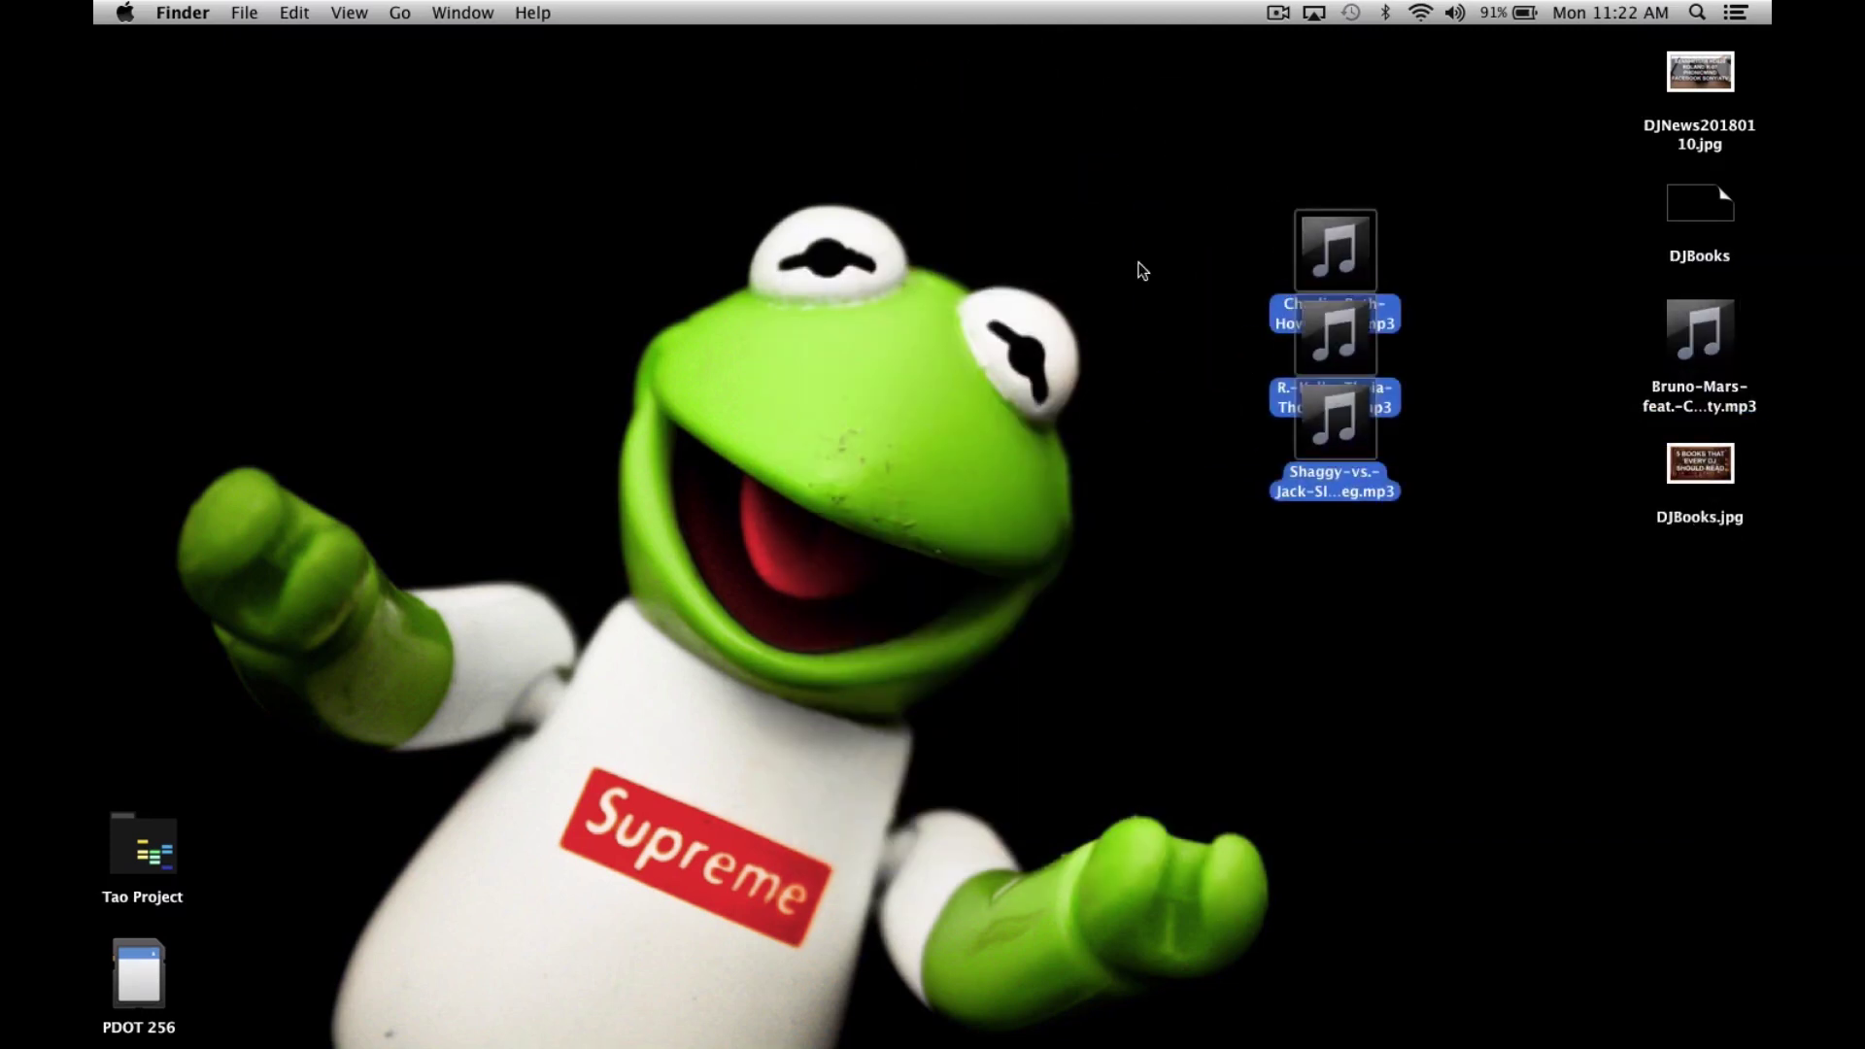
pyautogui.click(1251, 389)
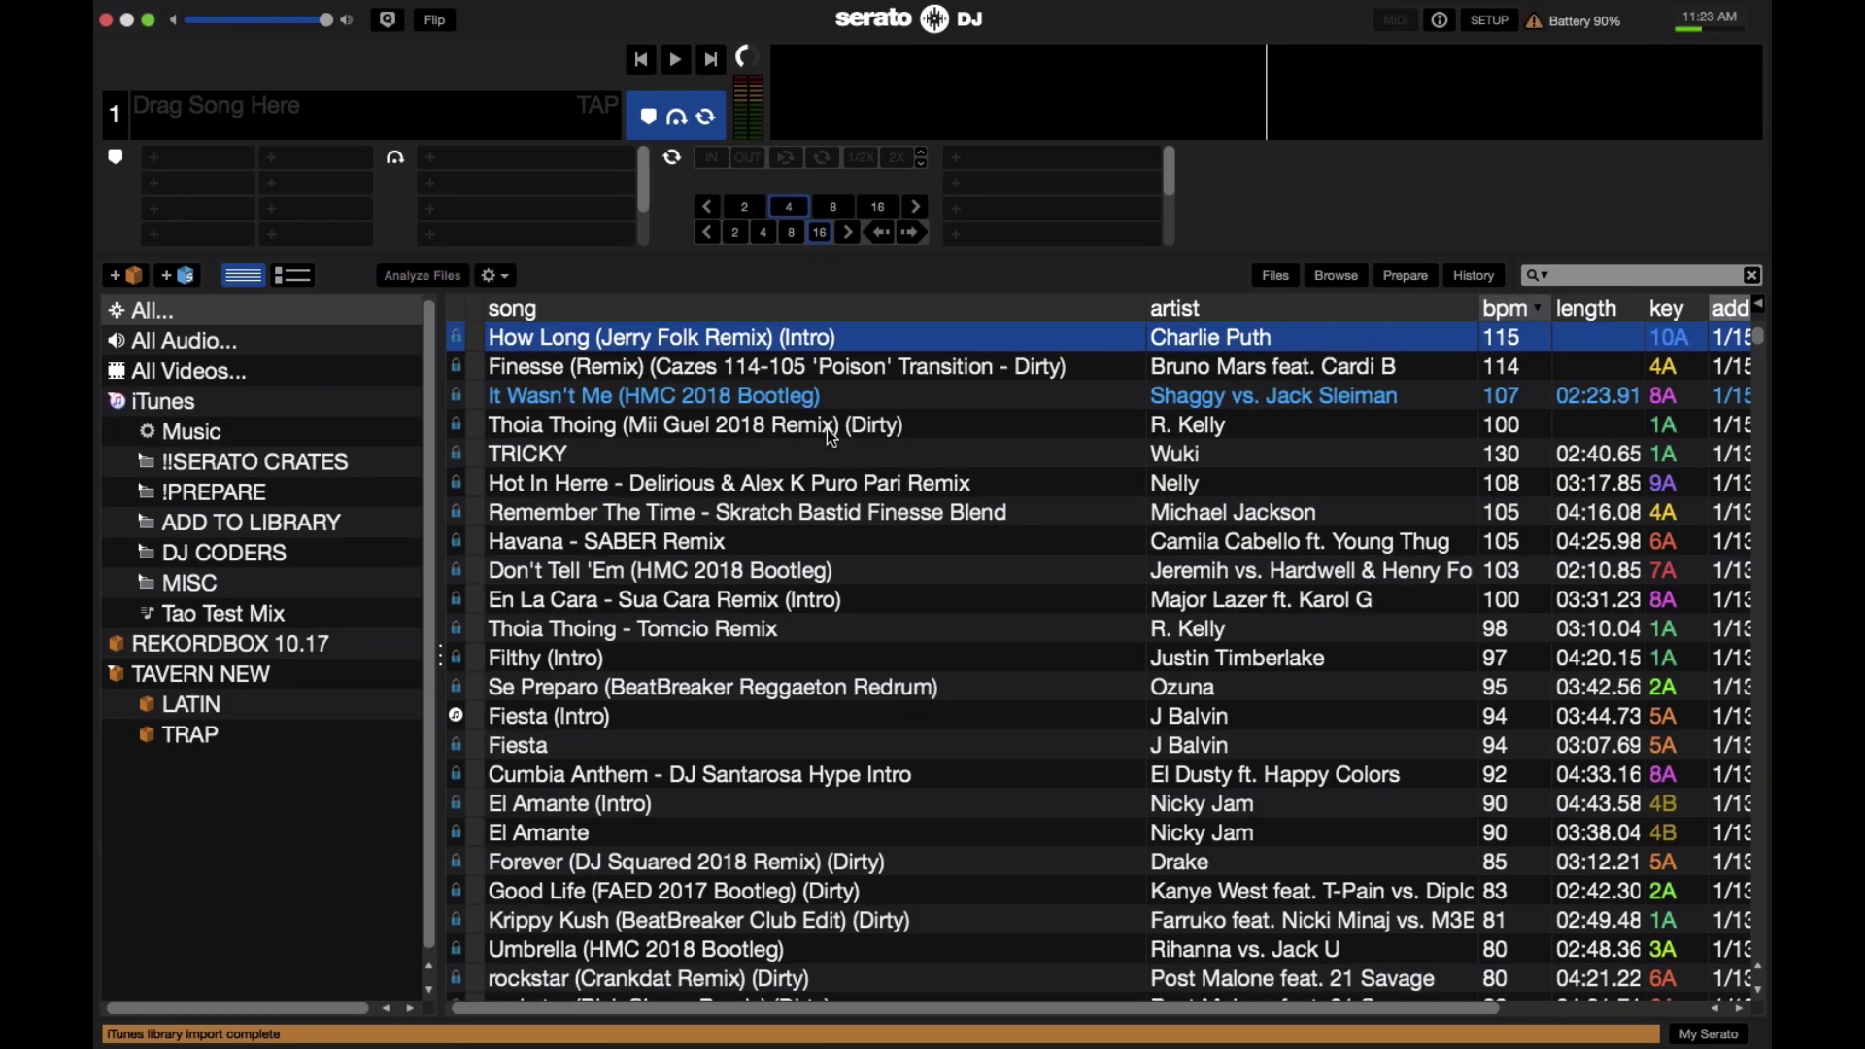
# Check the now-orange It Wasn't Me row and open the Files browser above the library
pyautogui.click(714, 412)
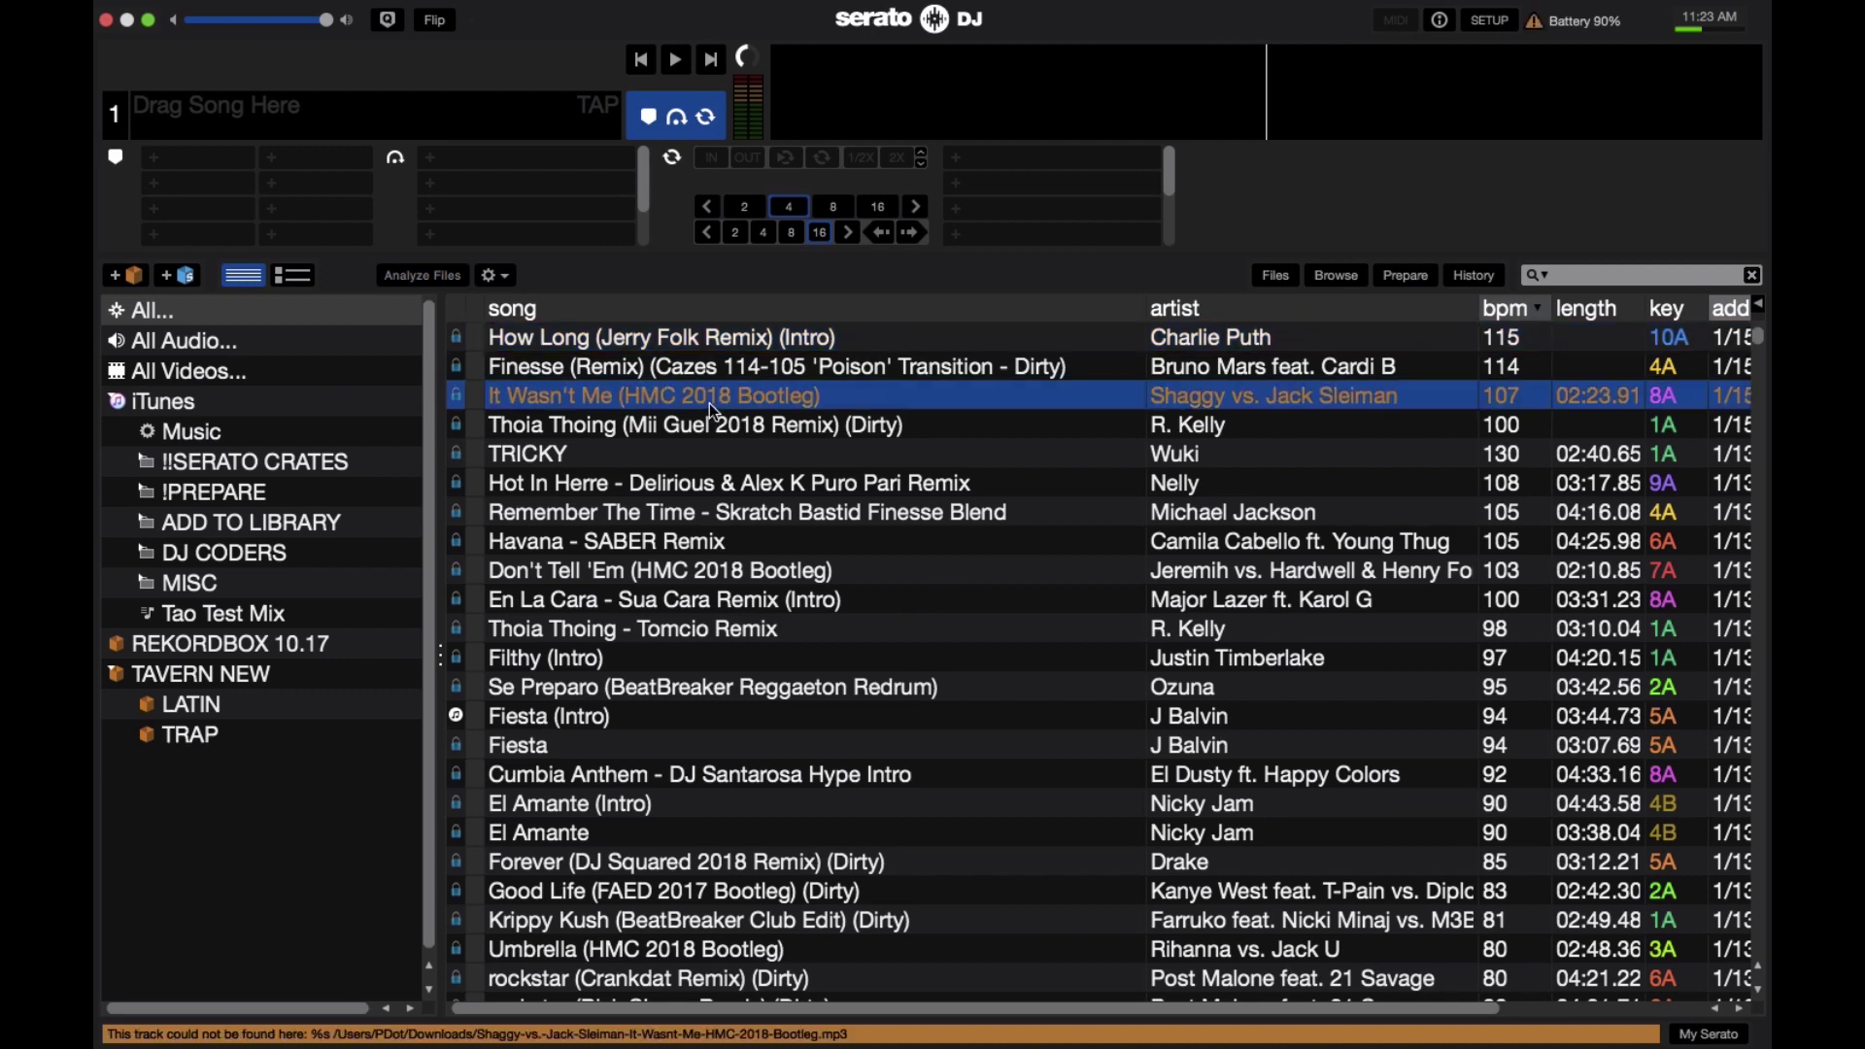
pyautogui.click(986, 370)
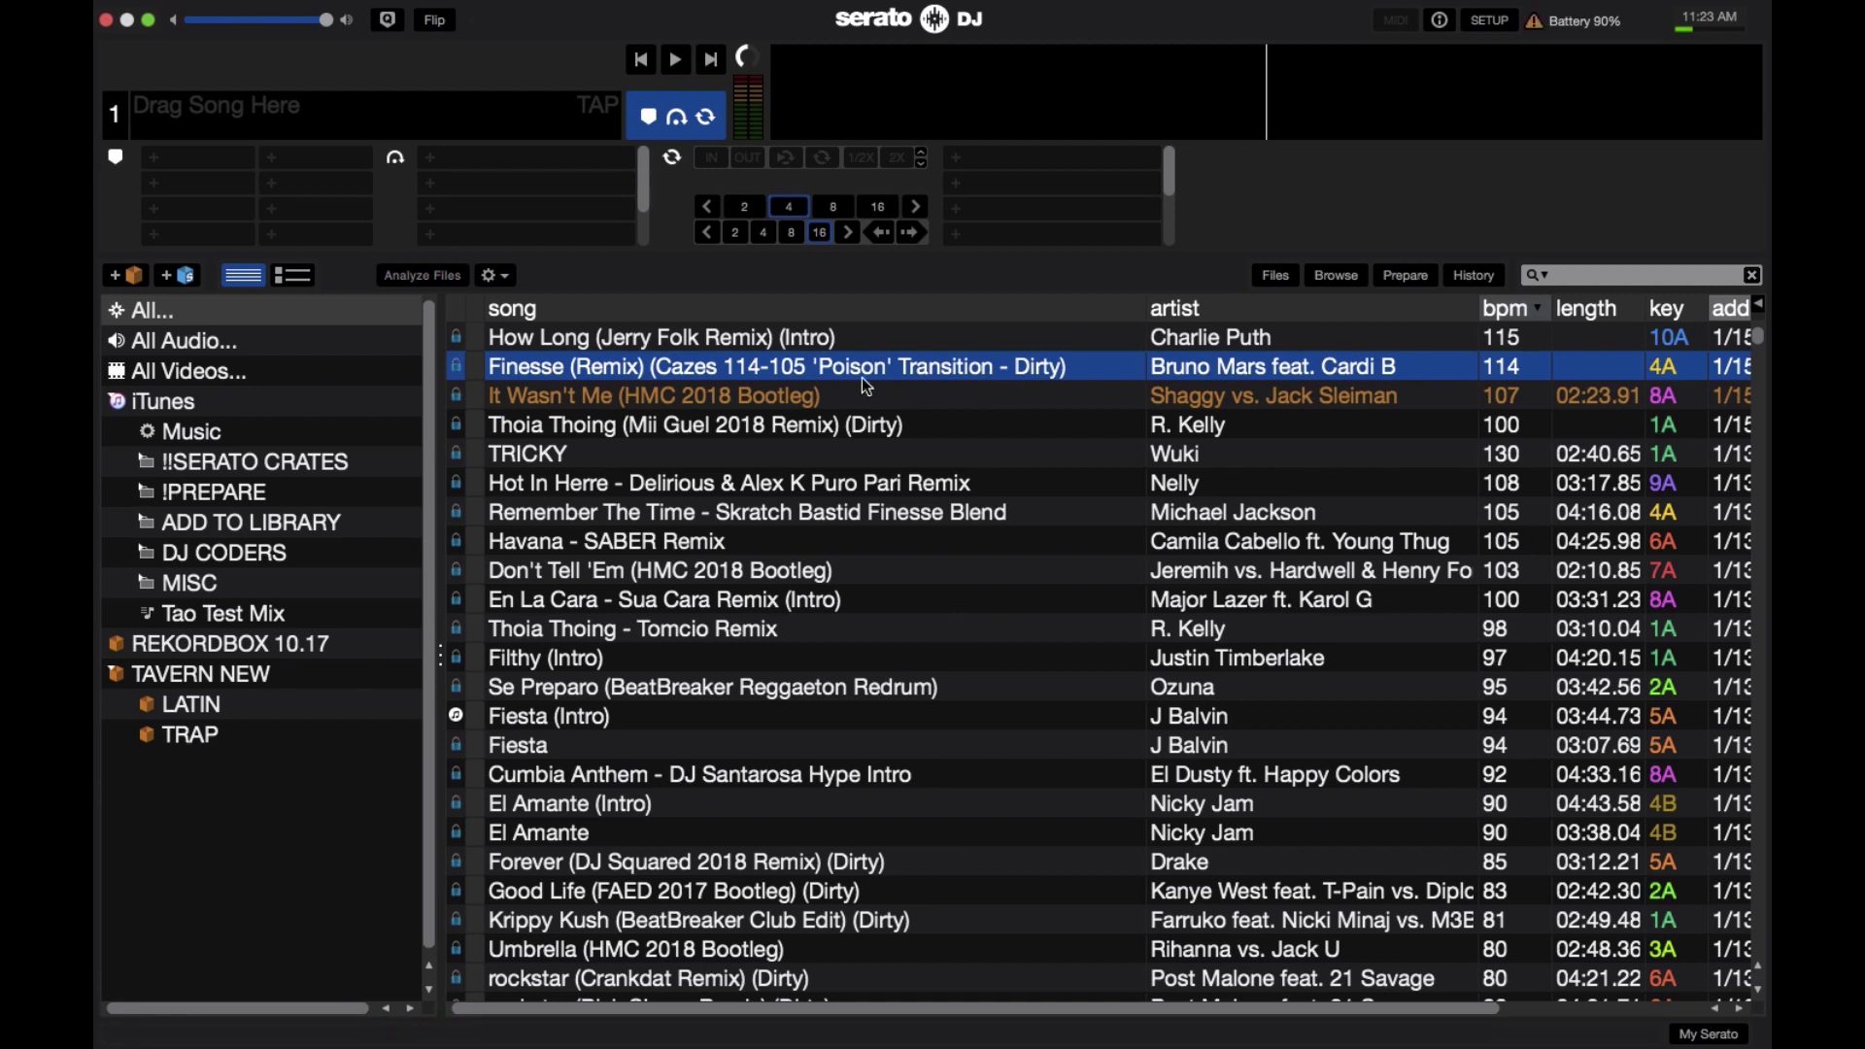
pyautogui.click(497, 278)
pyautogui.click(498, 276)
pyautogui.click(1275, 276)
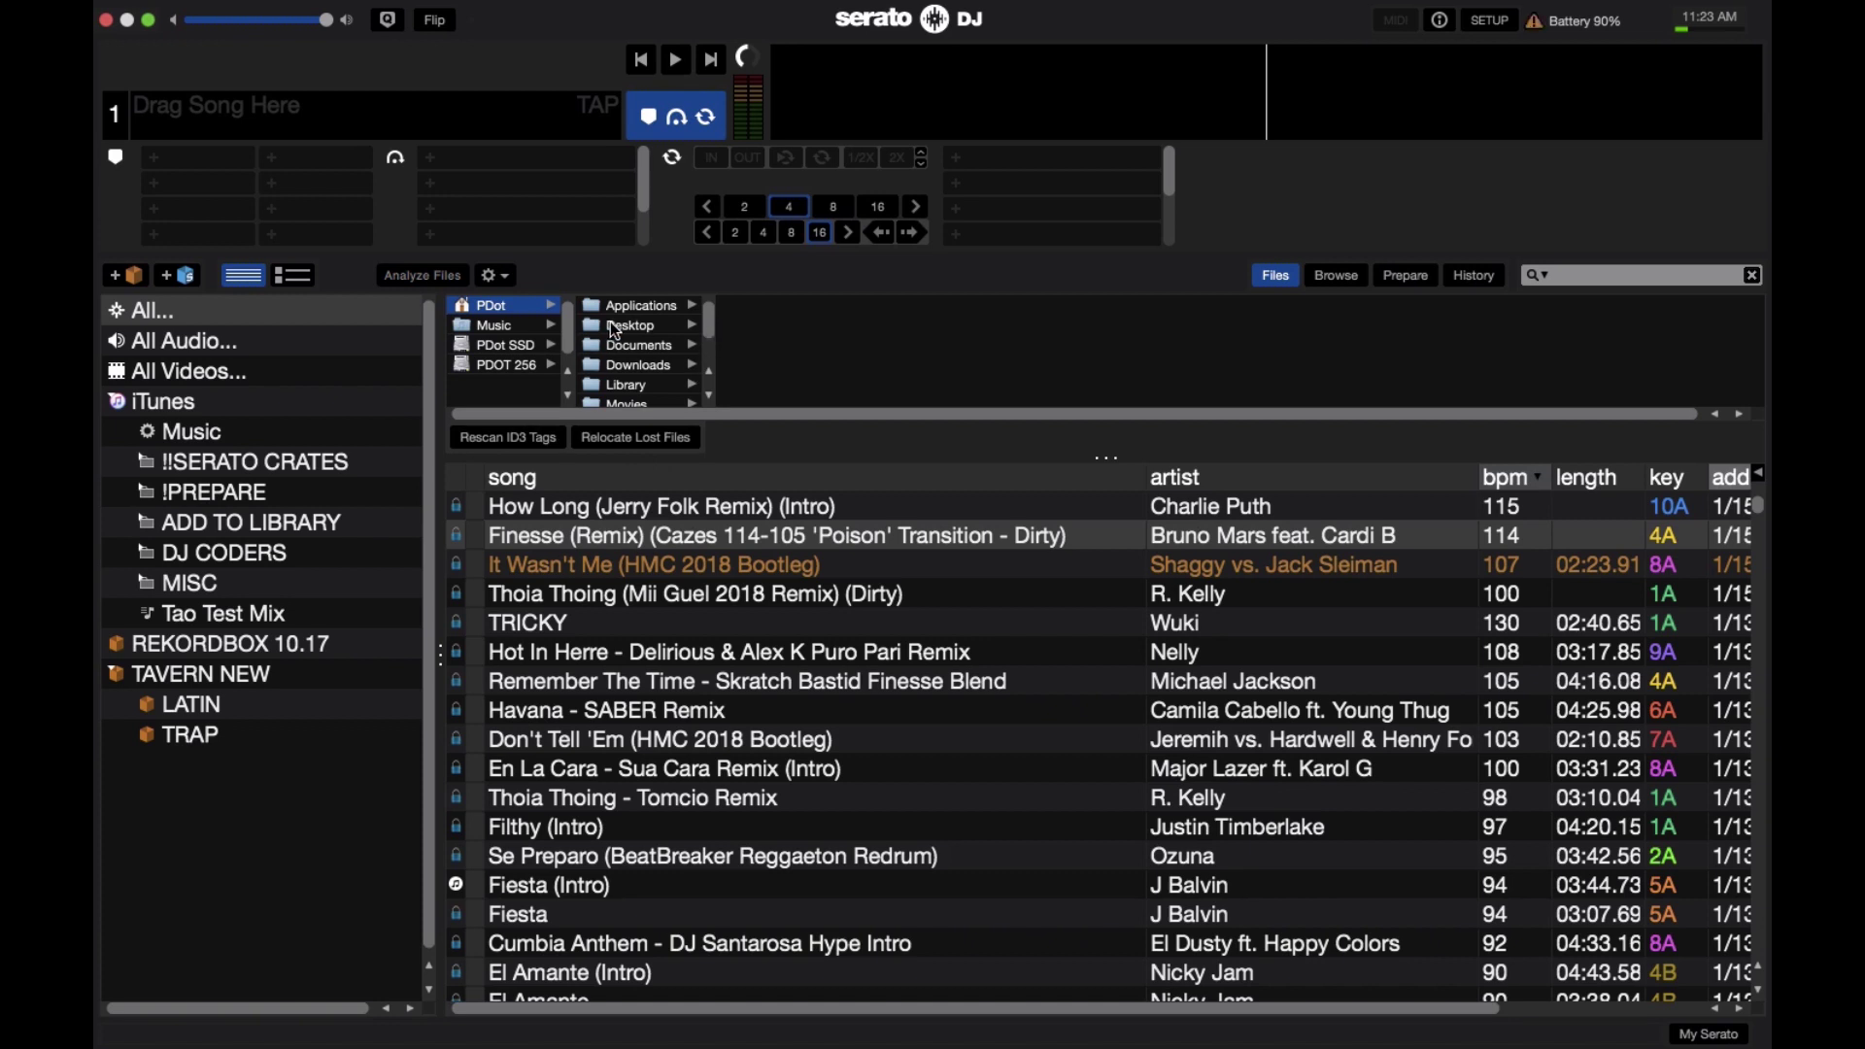
# Drag Desktop onto Relocate Lost Files to relink the tracks, then load It Wasn't Me onto deck 1
pyautogui.click(610, 331)
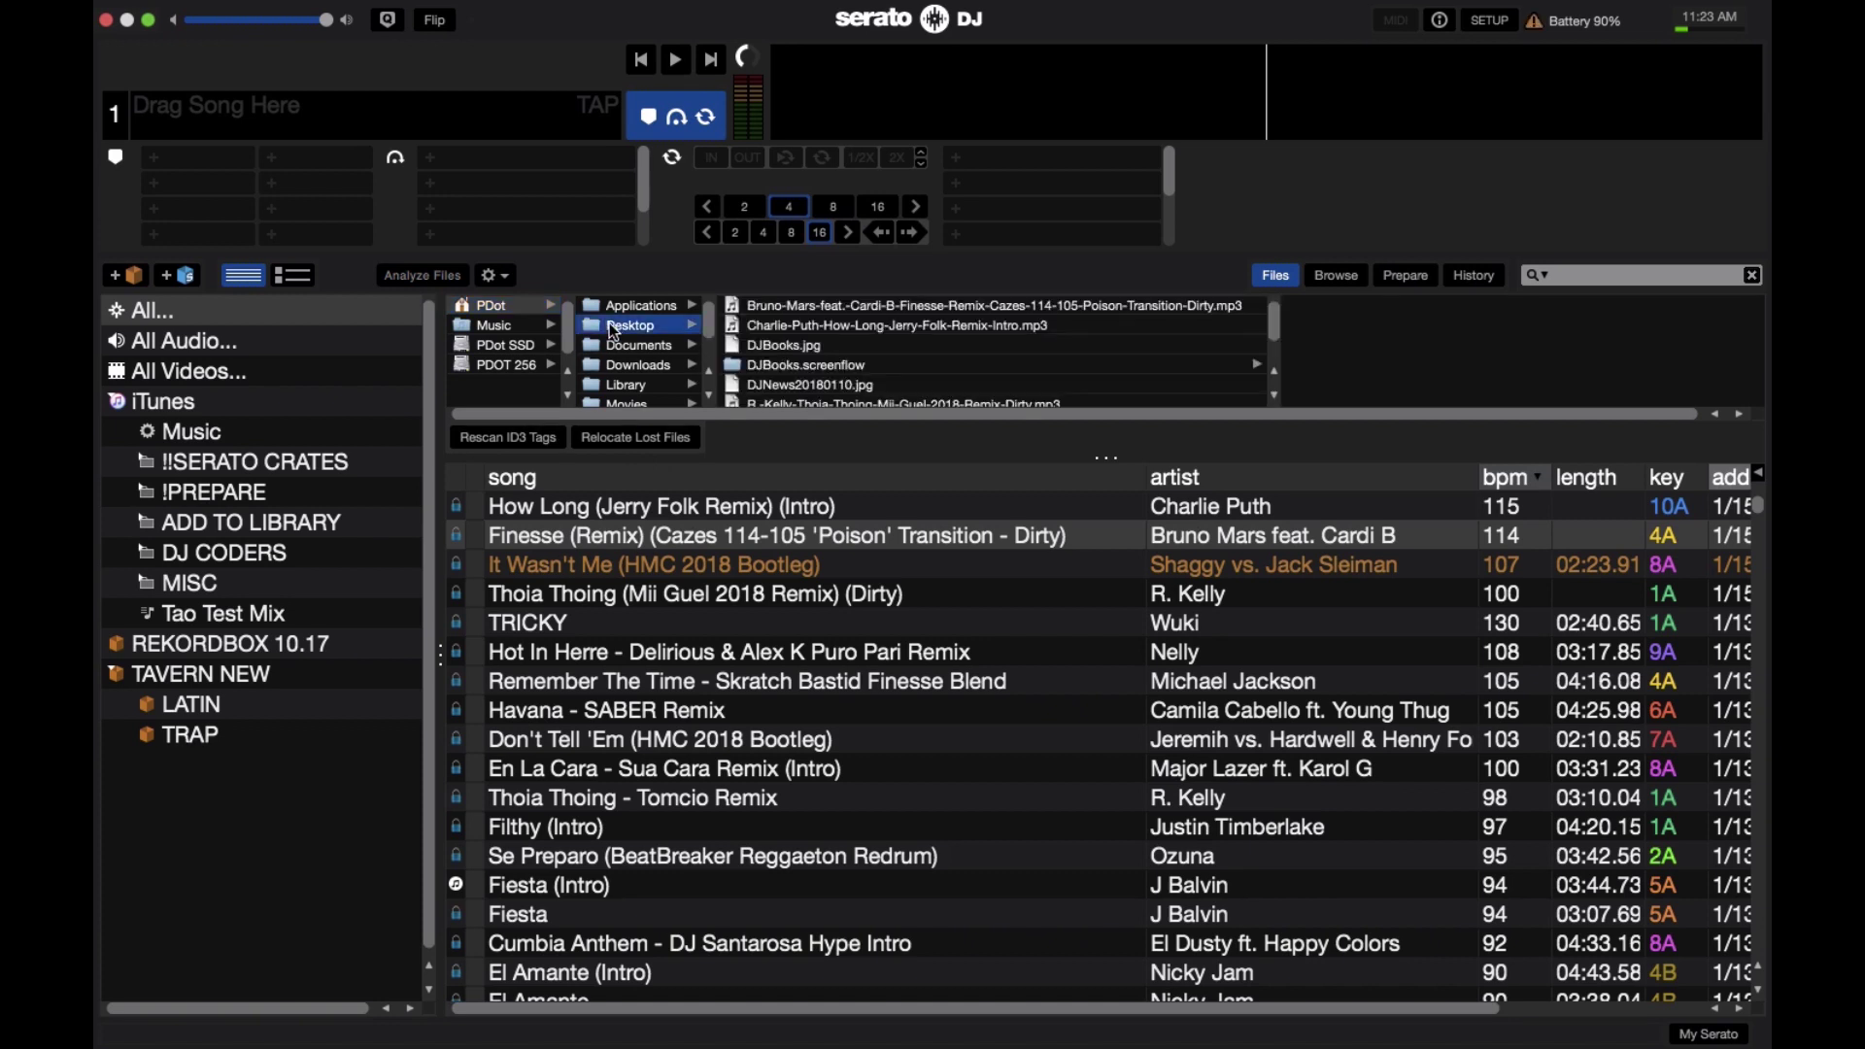
pyautogui.moveTo(610, 332); pyautogui.dragTo(634, 440)
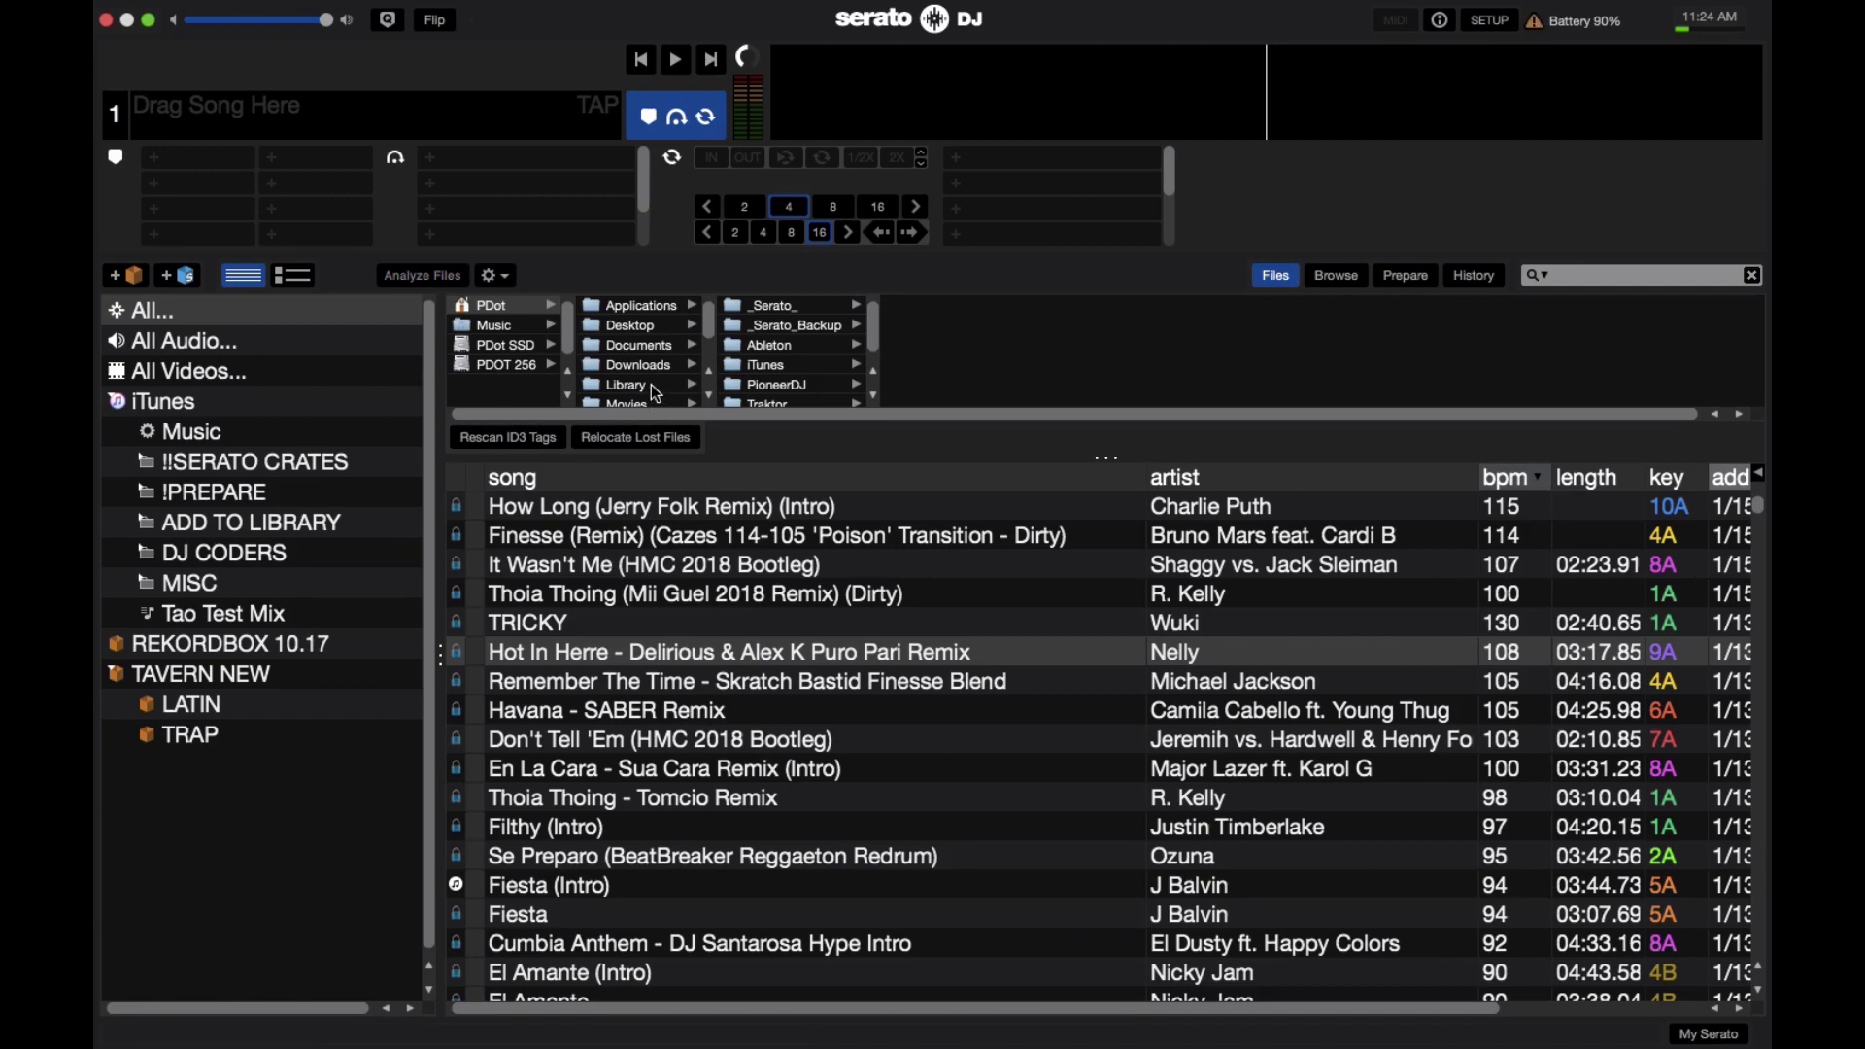
pyautogui.hscroll(5, 819, 770)
pyautogui.hscroll(-3, 819, 771)
pyautogui.hscroll(-3, 819, 770)
pyautogui.click(649, 581)
pyautogui.hotkey('shift', 'Left')
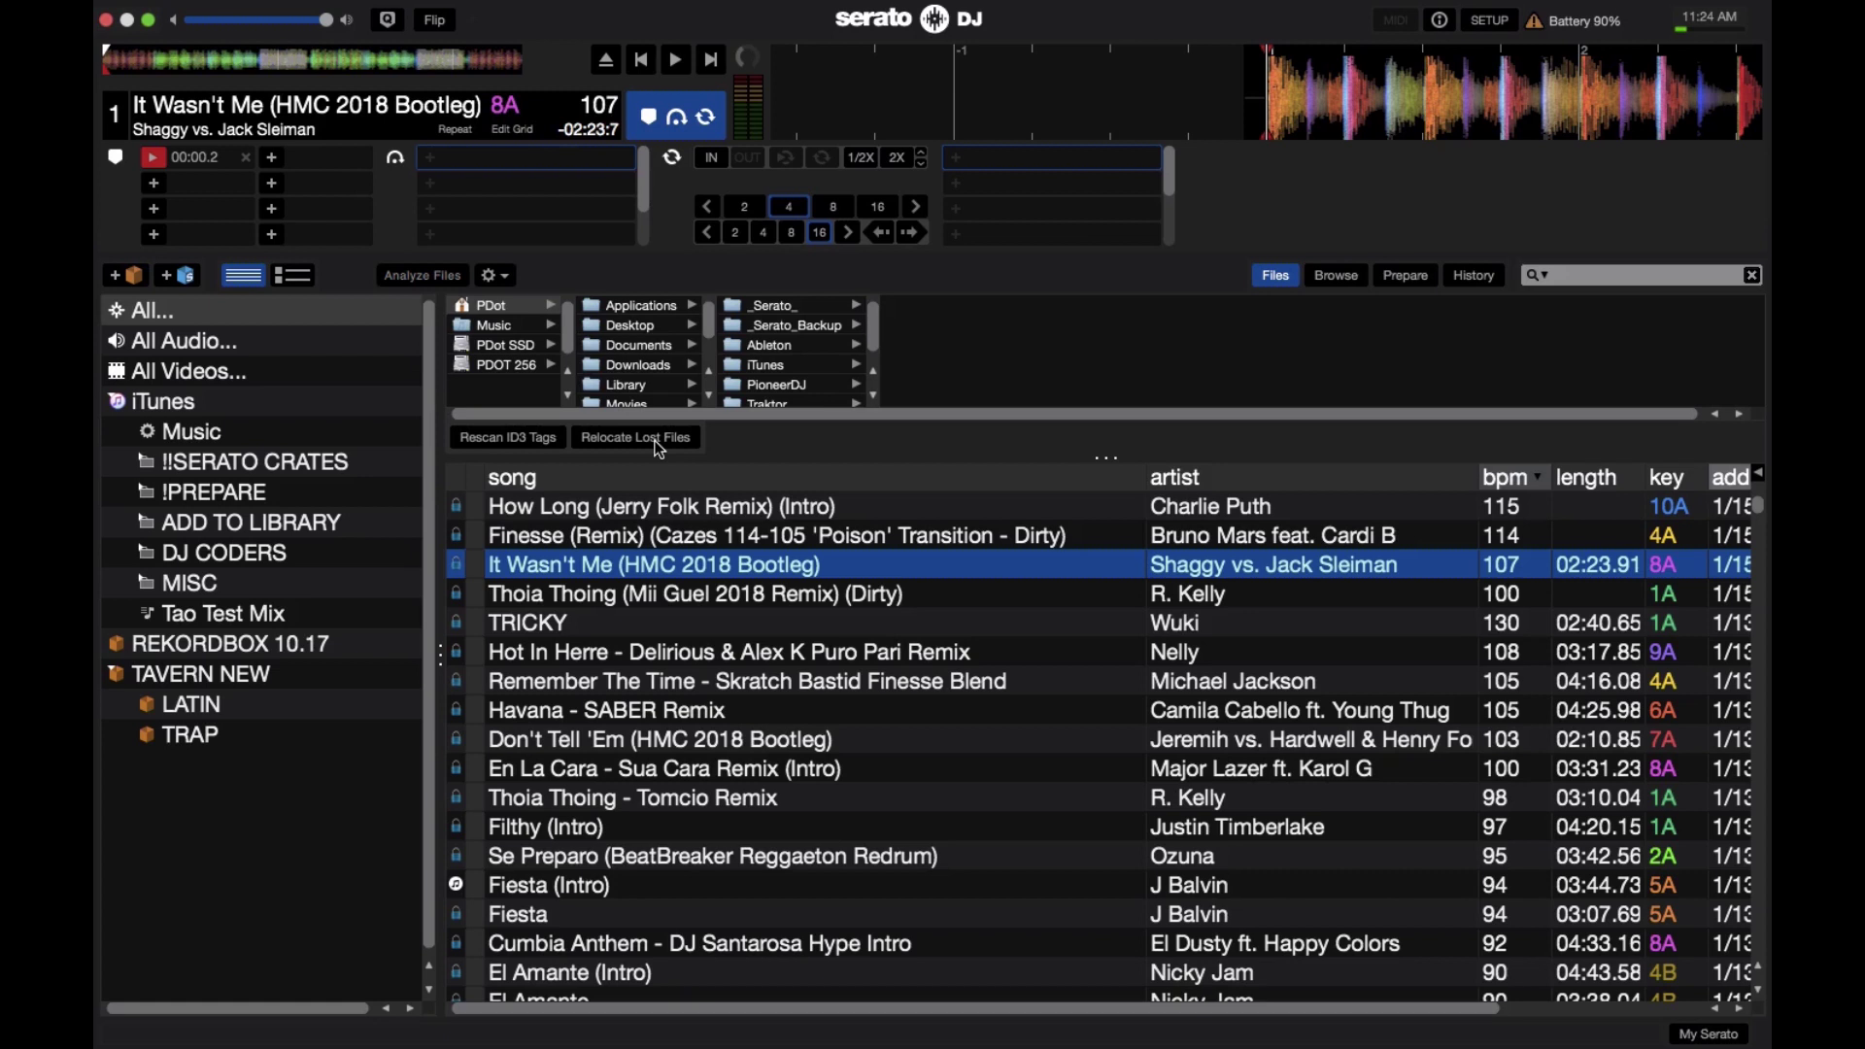
pyautogui.scroll(-1, 659, 360)
pyautogui.scroll(-3, 659, 360)
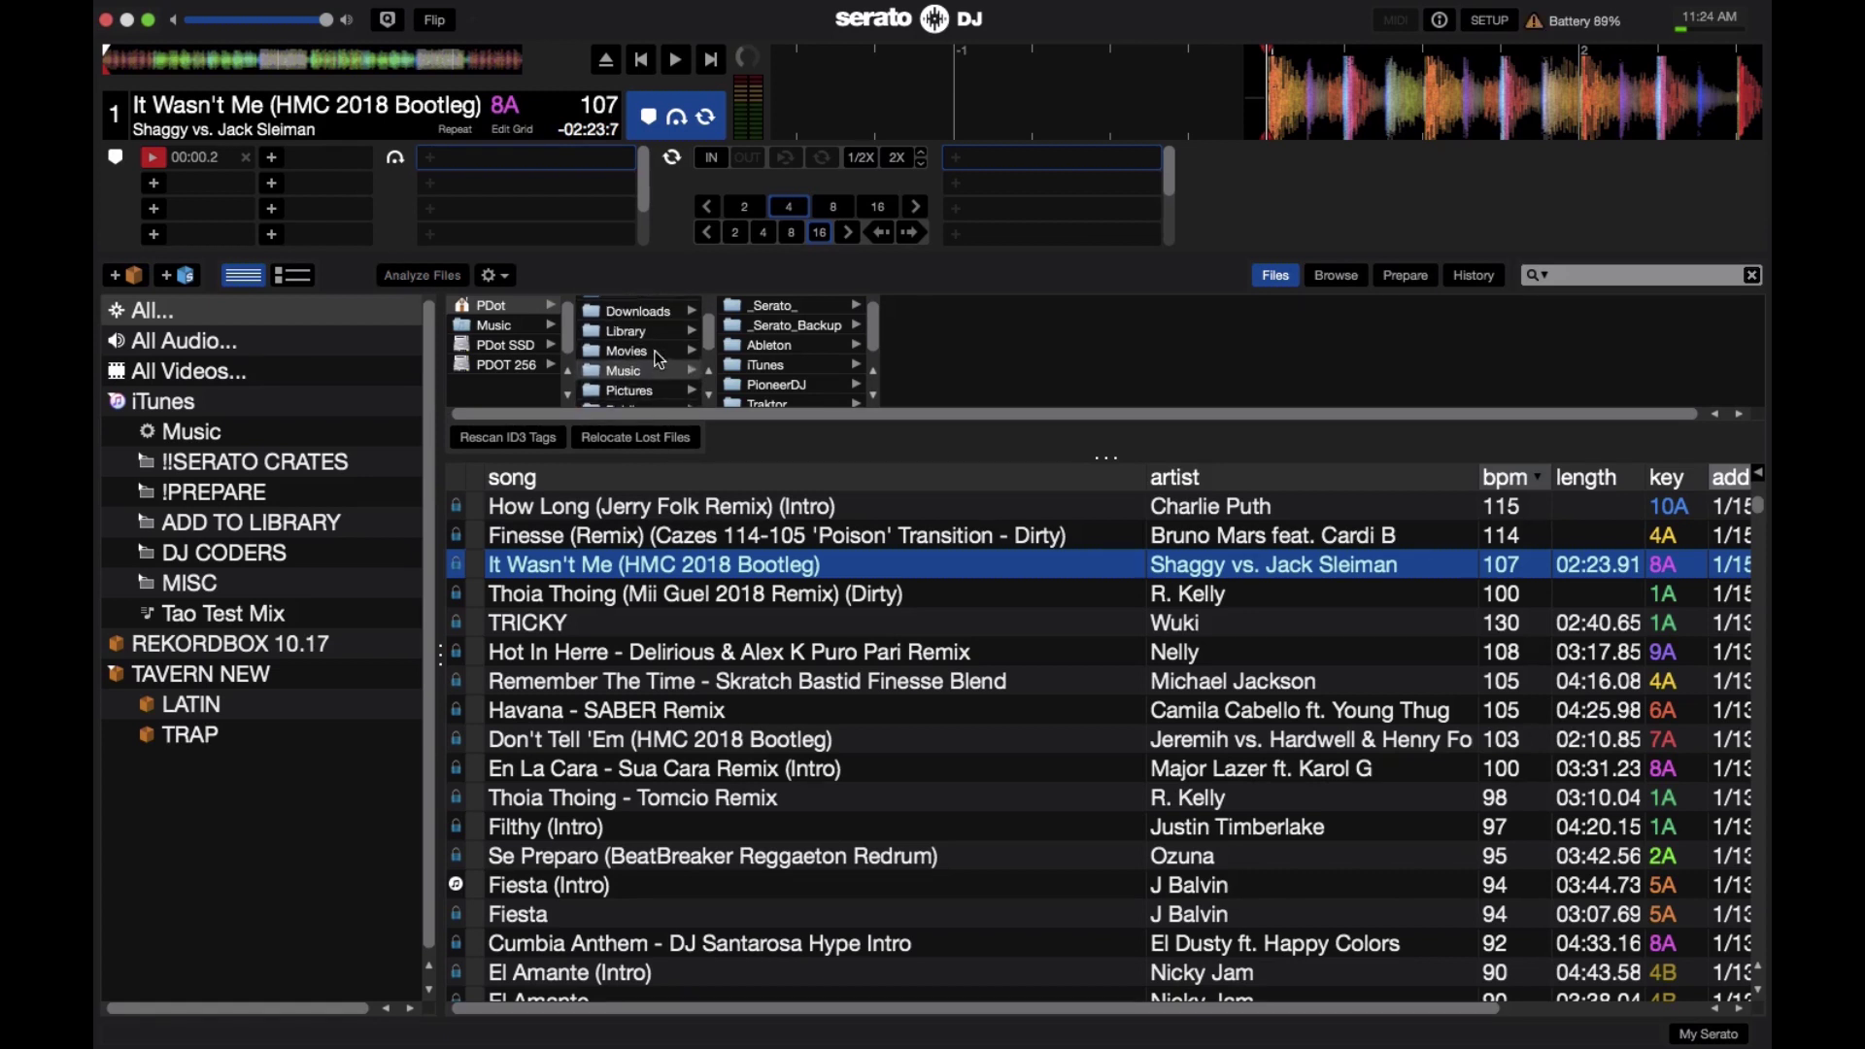
pyautogui.click(620, 374)
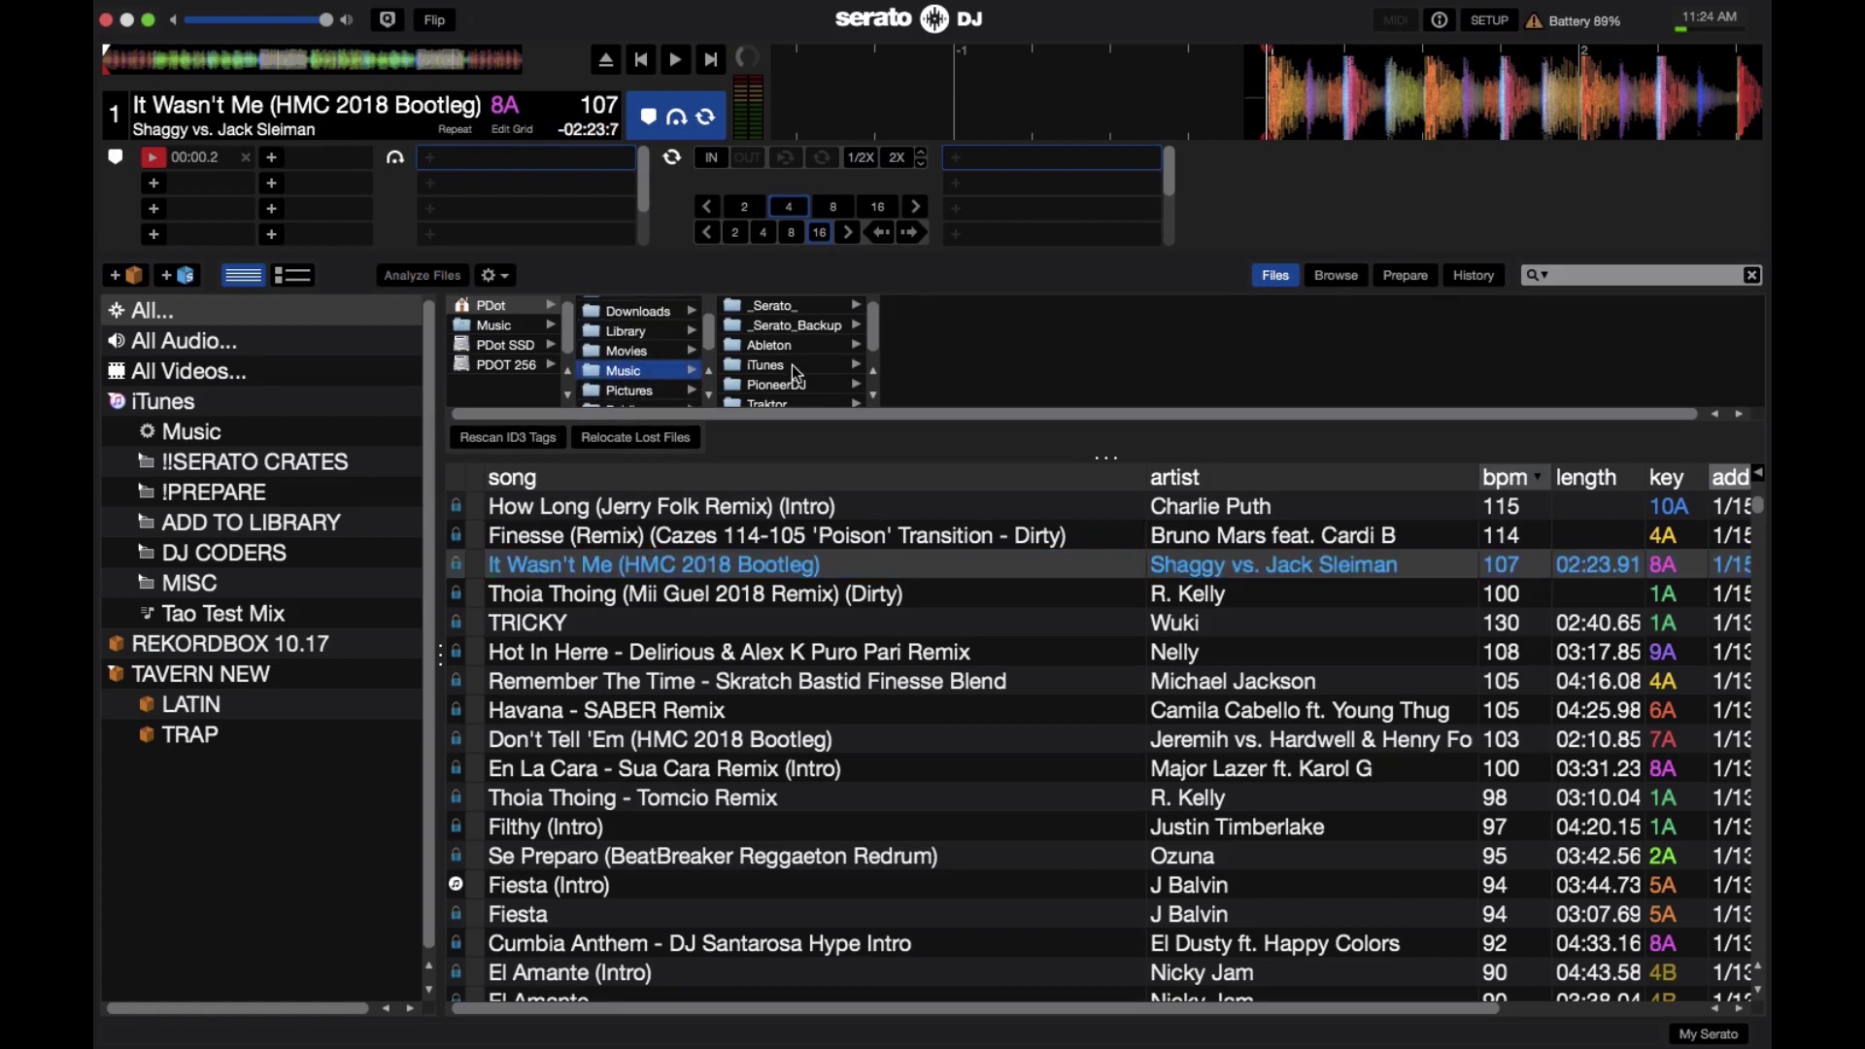
pyautogui.scroll(-1, 811, 345)
pyautogui.scroll(1, 814, 335)
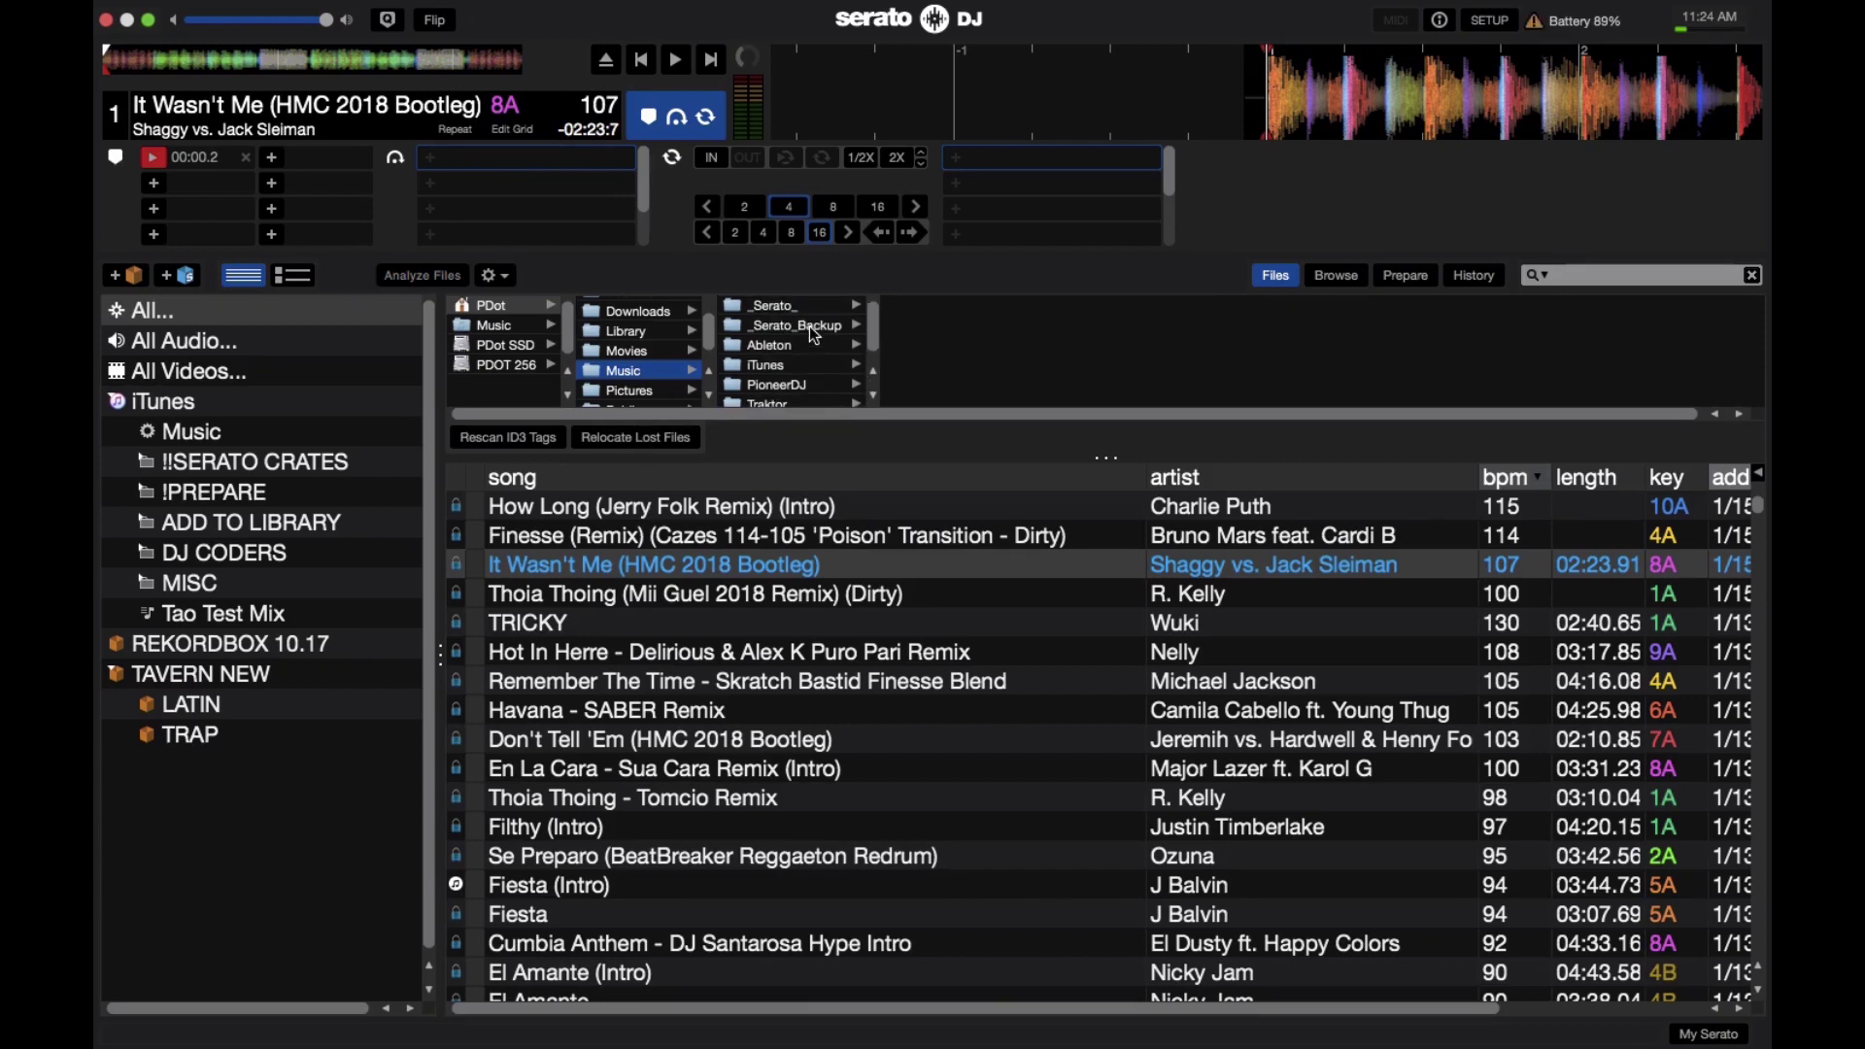